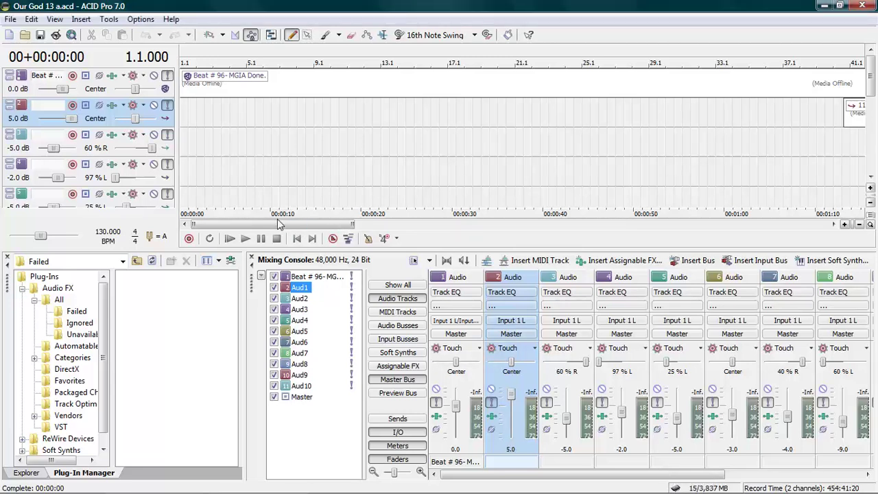
Step: Rearrange the view so the mixer strips' effect rows are visible again
drag(264, 225, 468, 231)
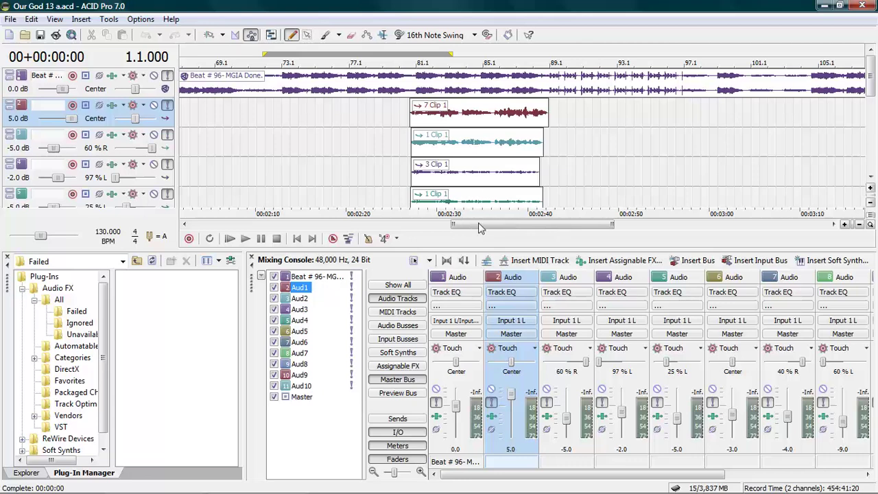
drag(506, 225, 467, 227)
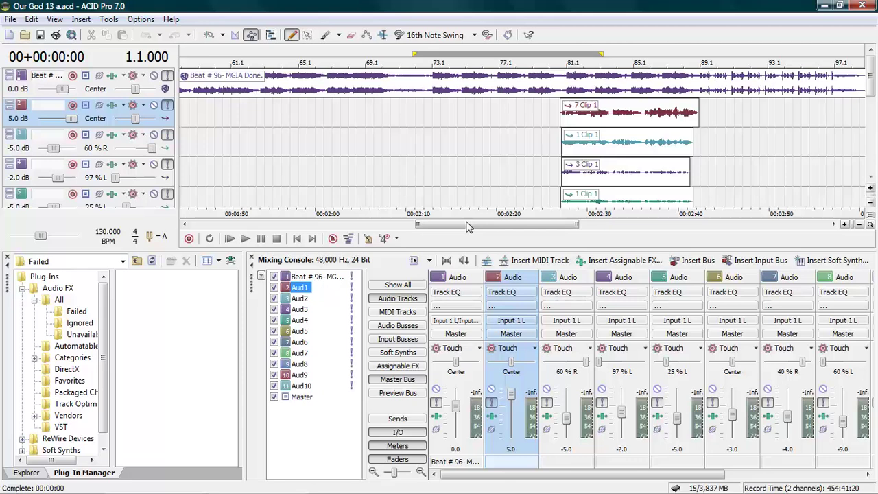
drag(481, 229, 495, 234)
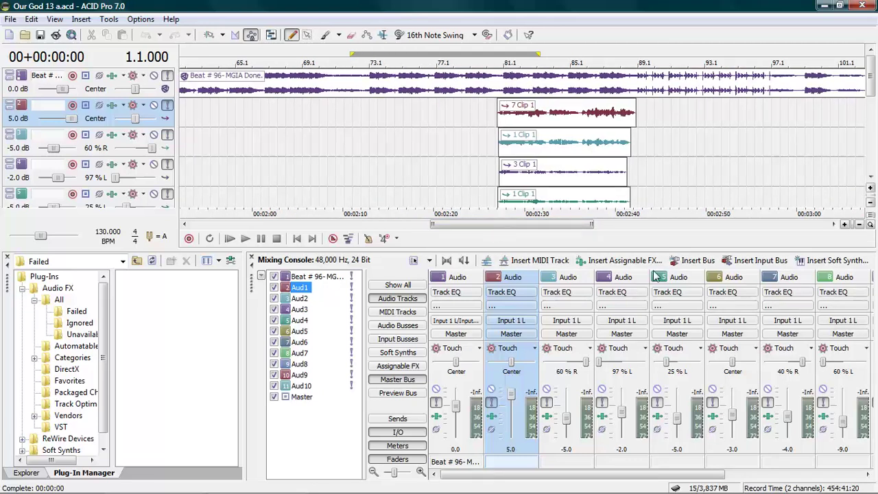
drag(549, 228, 561, 230)
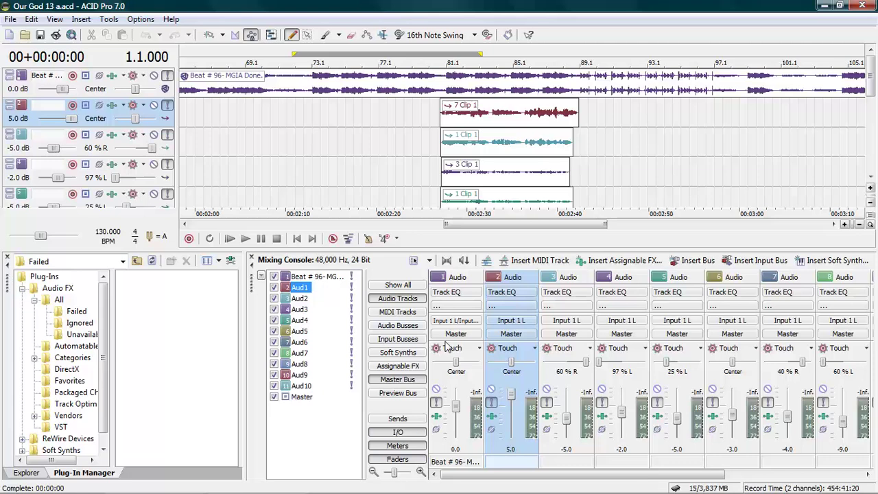
scroll(595, 409, down, 1)
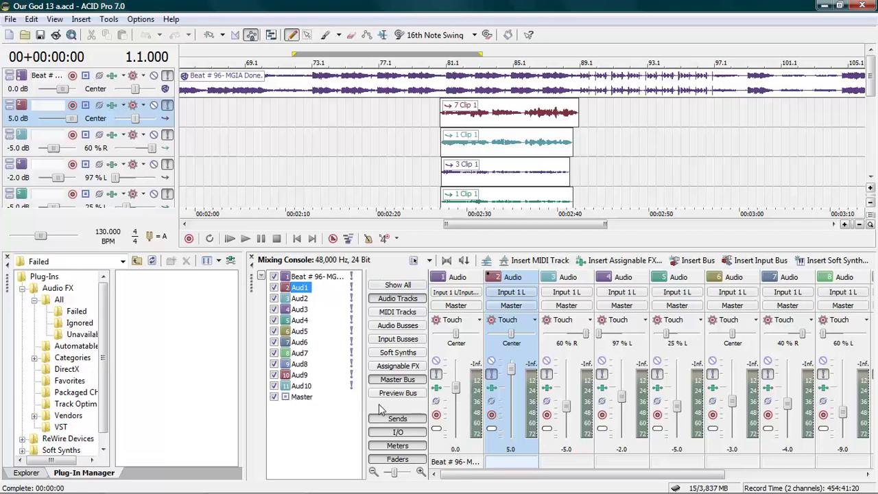
click(403, 423)
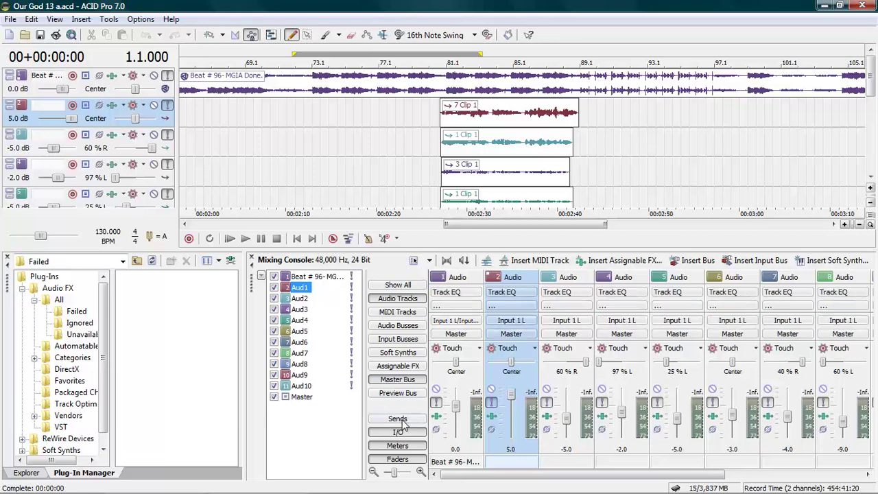
drag(505, 226, 377, 226)
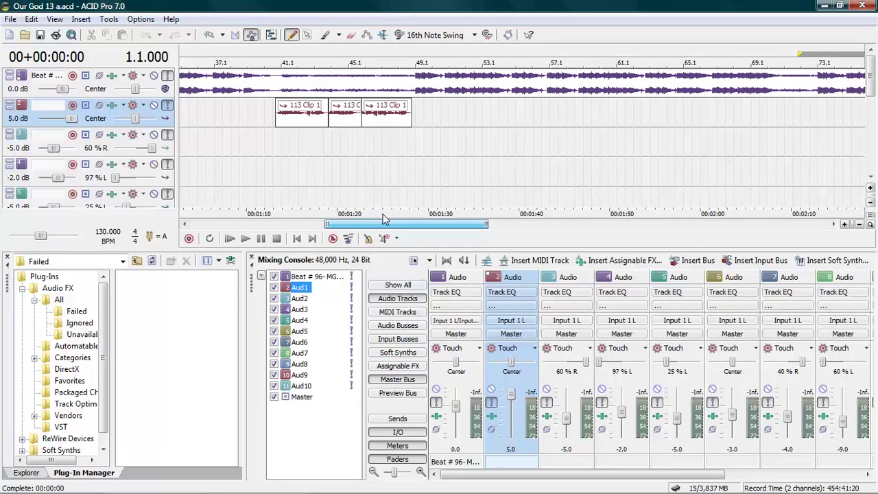
Step: Mute Track 1, place the cursor near bar 40, set the Master fader to 5.0, and play
click(167, 76)
click(268, 120)
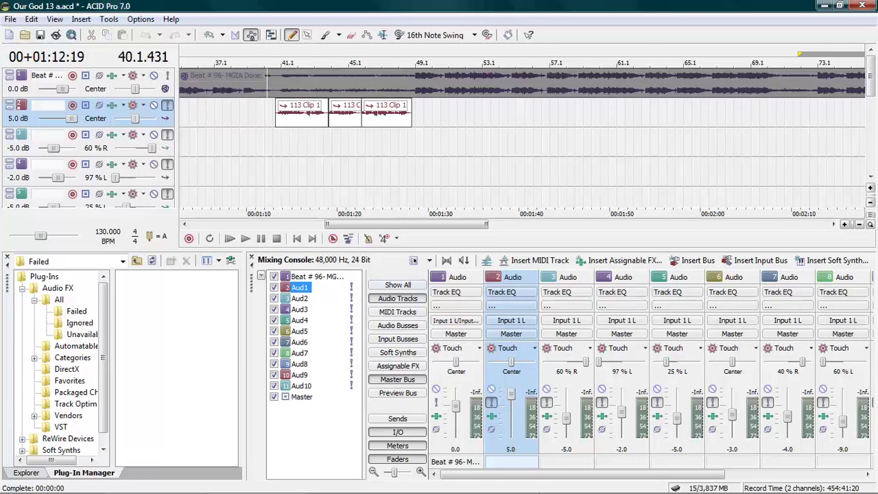
drag(539, 472, 754, 471)
click(849, 409)
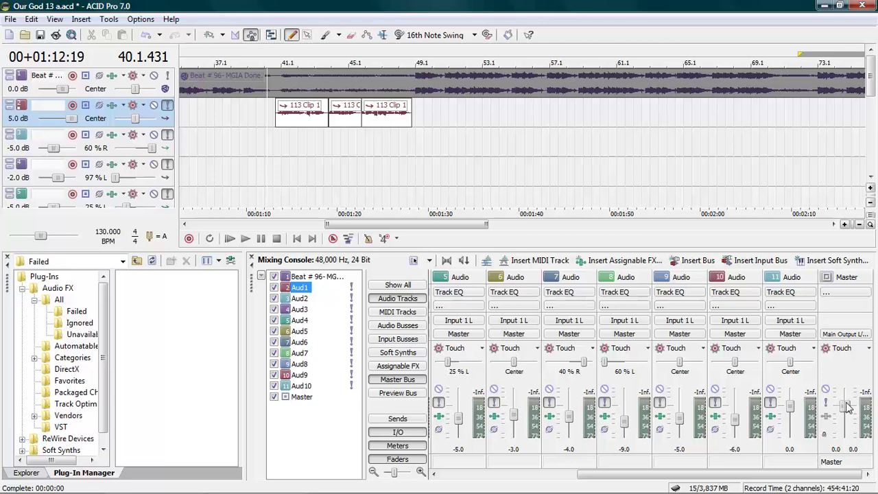
scroll(848, 410, up, 5)
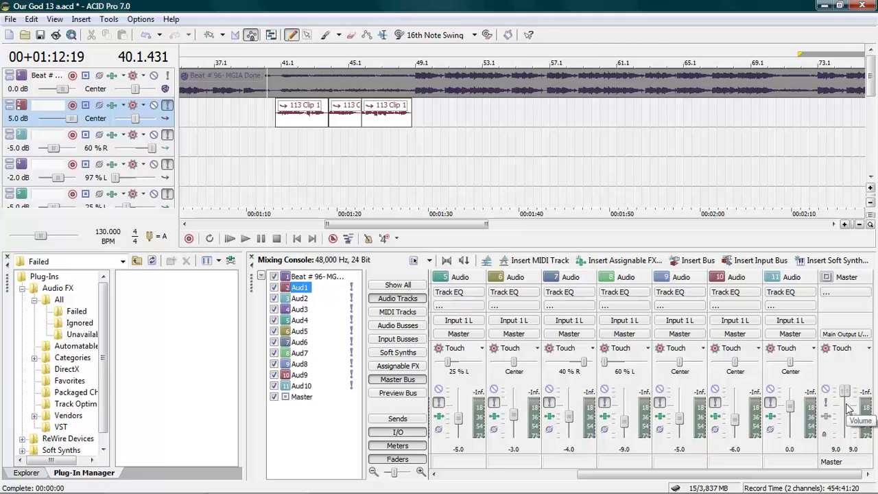
scroll(849, 409, down, 3)
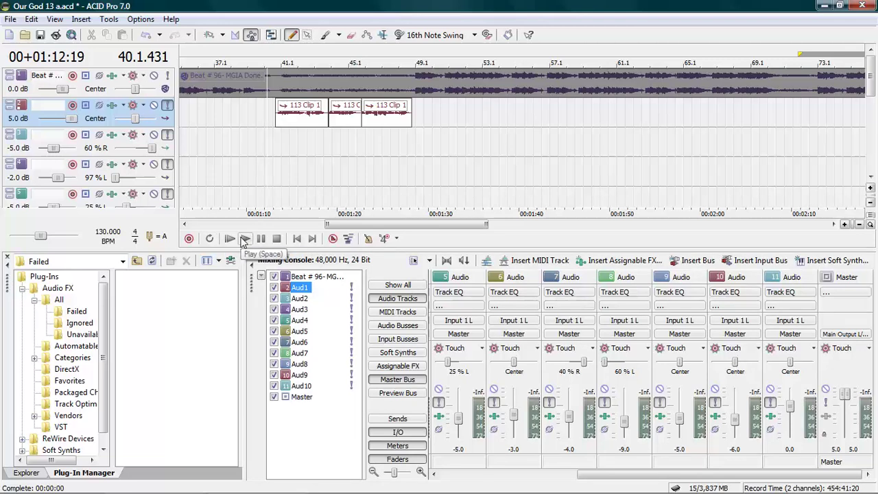
click(244, 239)
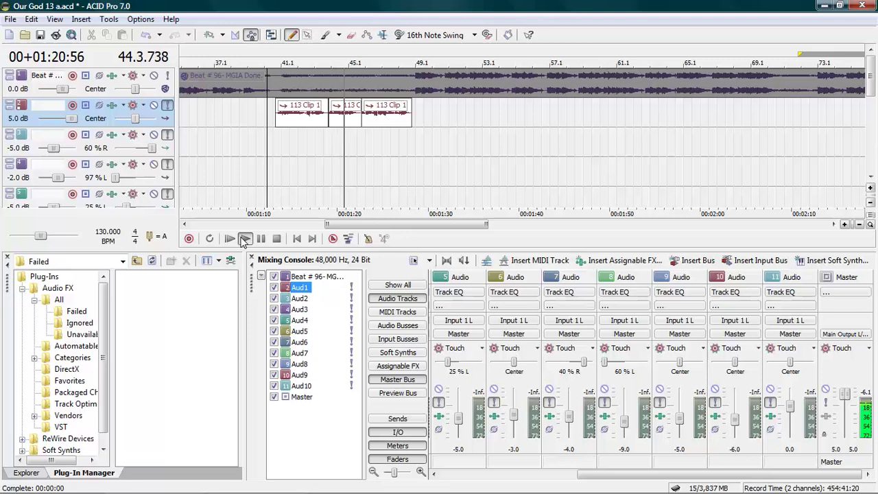
Step: Stop playback so the cursor returns to 00:01:12:19, then adjust controls at the upper right
click(277, 238)
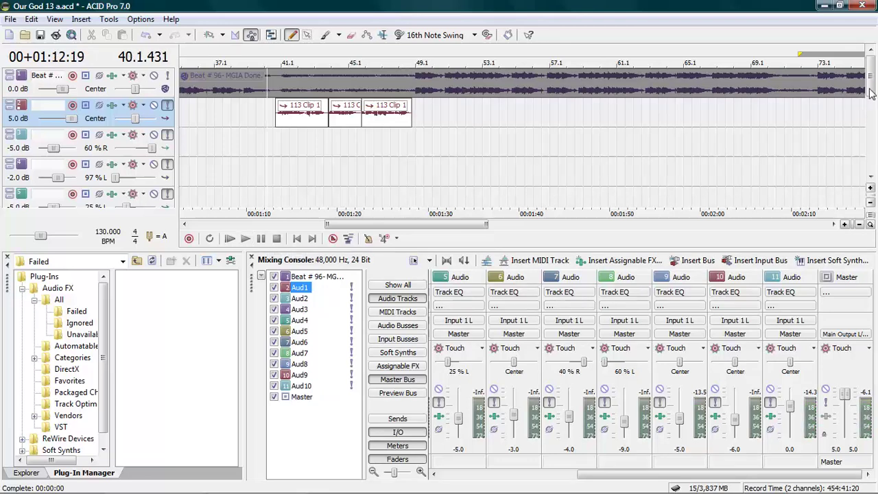
drag(871, 96, 865, 180)
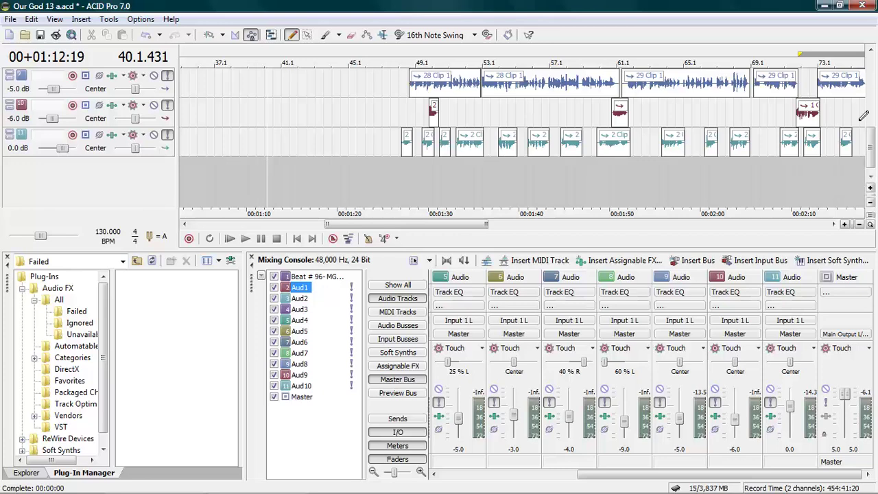
click(866, 117)
click(870, 69)
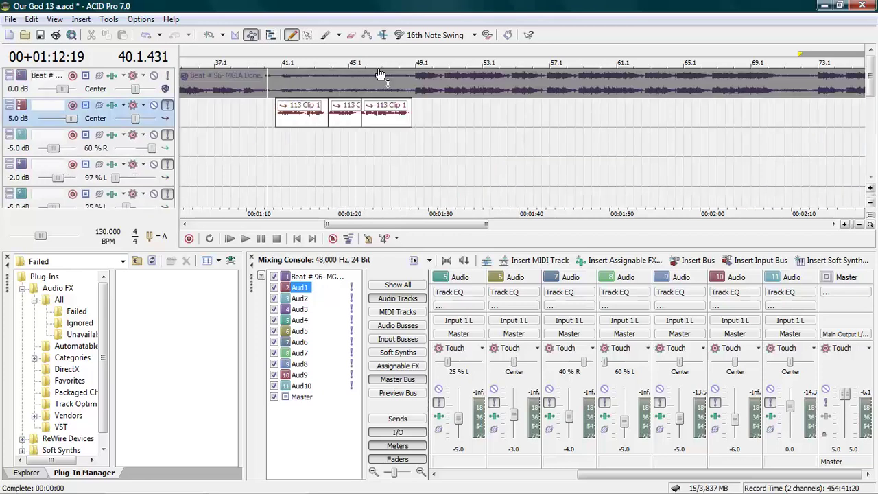
Step: Open Track 2's Track FX chain and select Oxford EQ Native in the Plug-In Chooser
click(110, 108)
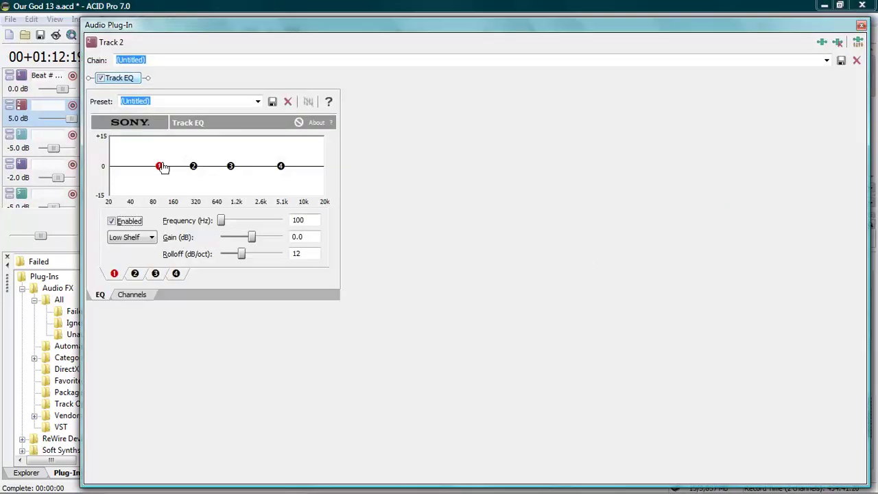
click(822, 42)
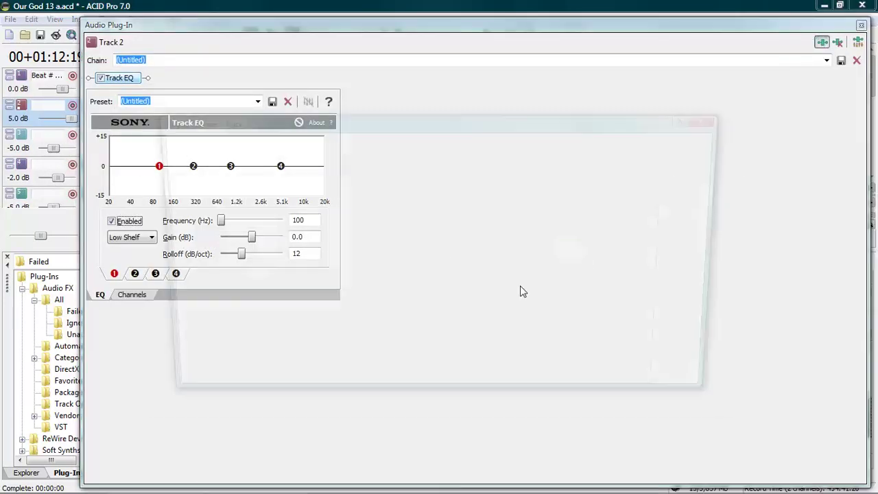
drag(284, 391, 439, 391)
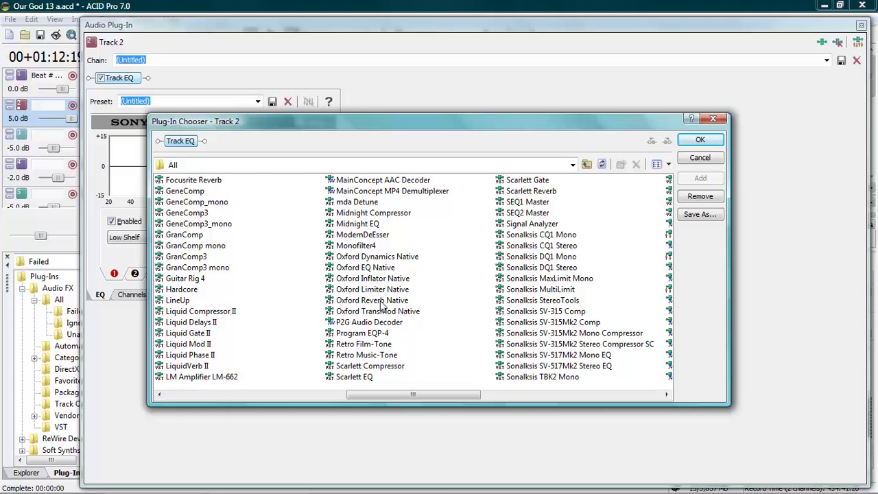
click(364, 268)
Step: Add Oxford EQ Native and Oxford Dynamics Native to Track 2's chain, then select Oxford Reverb Native
double_click(364, 268)
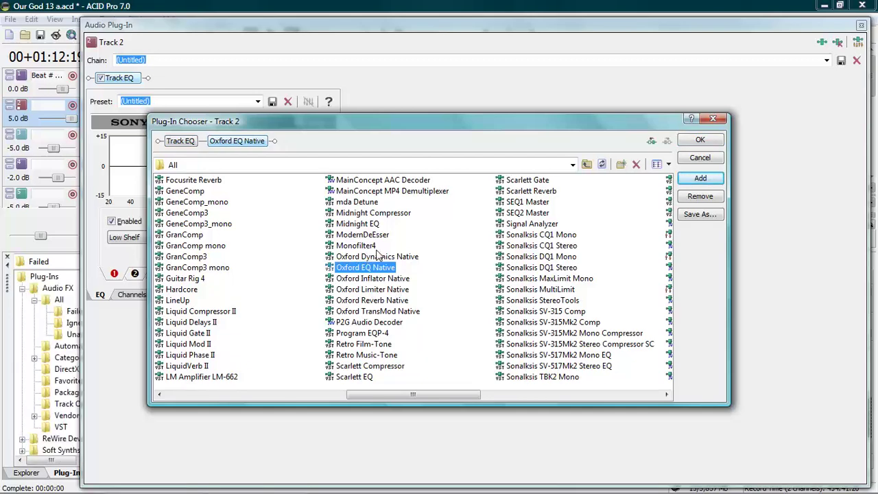
double_click(356, 261)
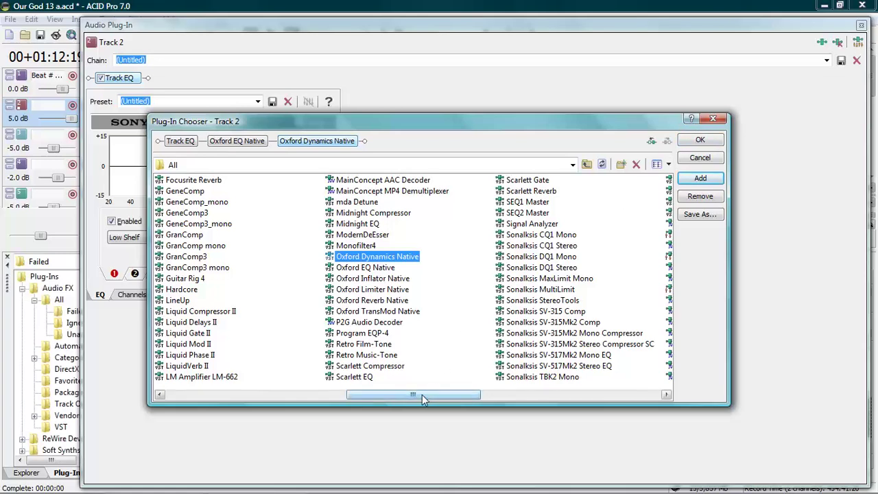
drag(422, 397, 481, 396)
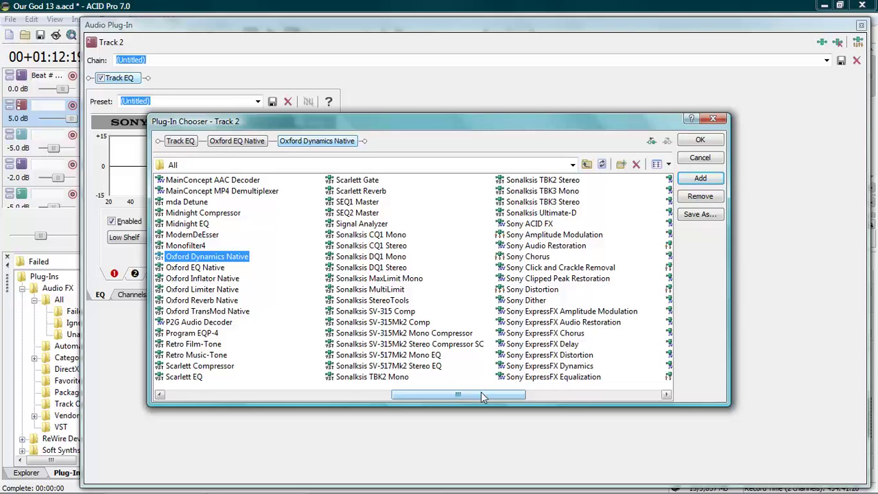
drag(475, 397, 433, 384)
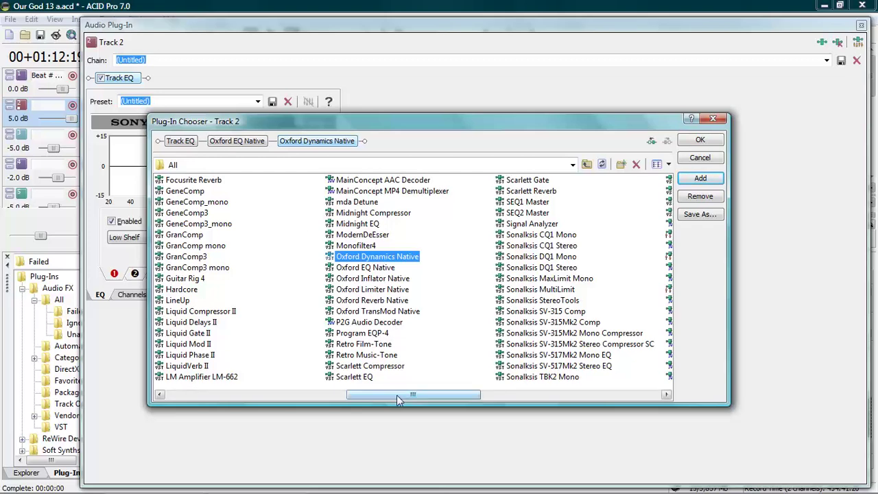
drag(396, 396, 415, 395)
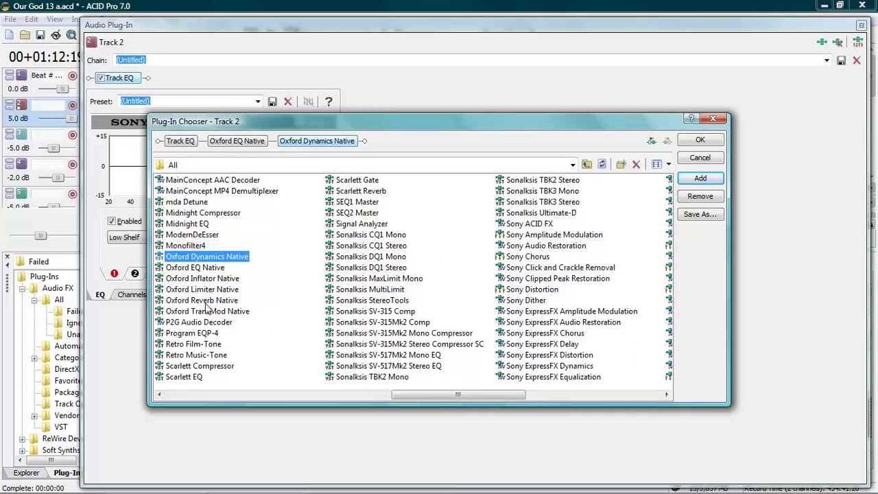
click(206, 301)
Step: Add Oxford Reverb Native and Oxford Inflator Native to the chain and confirm with OK
double_click(205, 301)
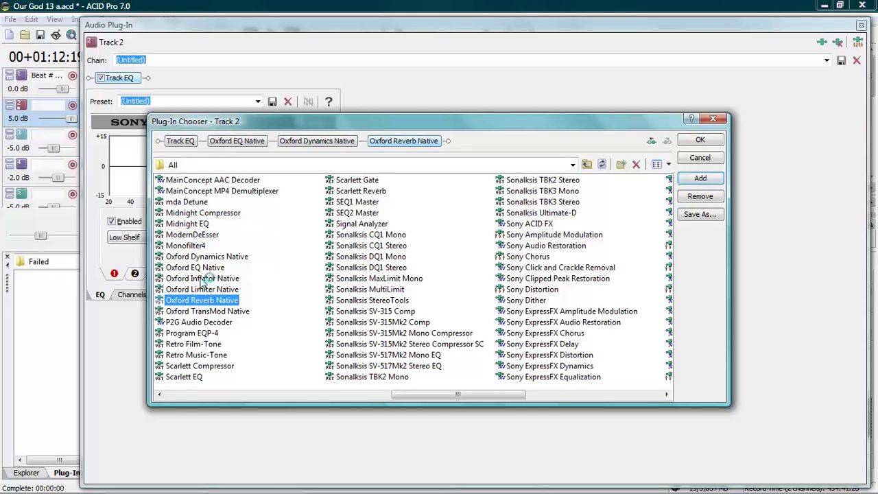
double_click(204, 282)
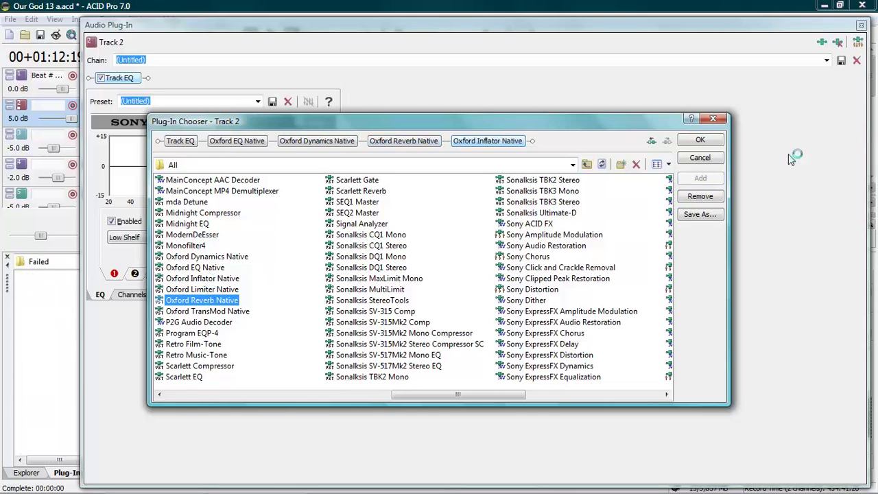
click(498, 147)
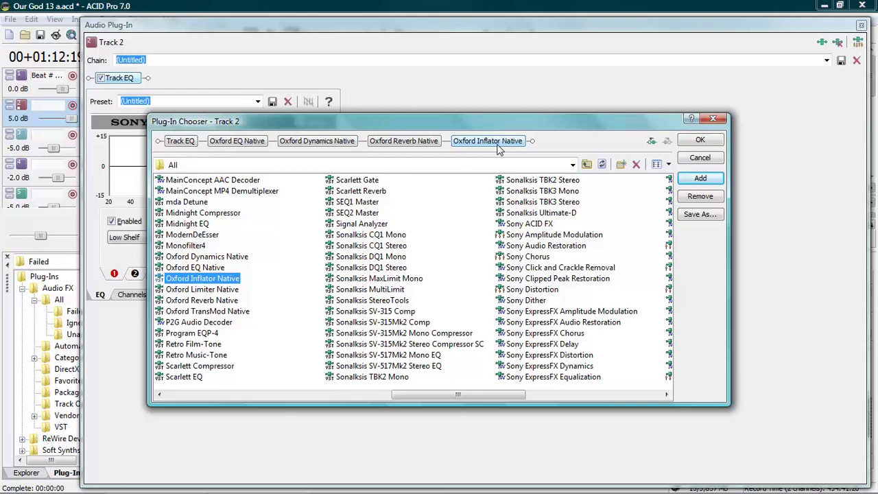
click(699, 140)
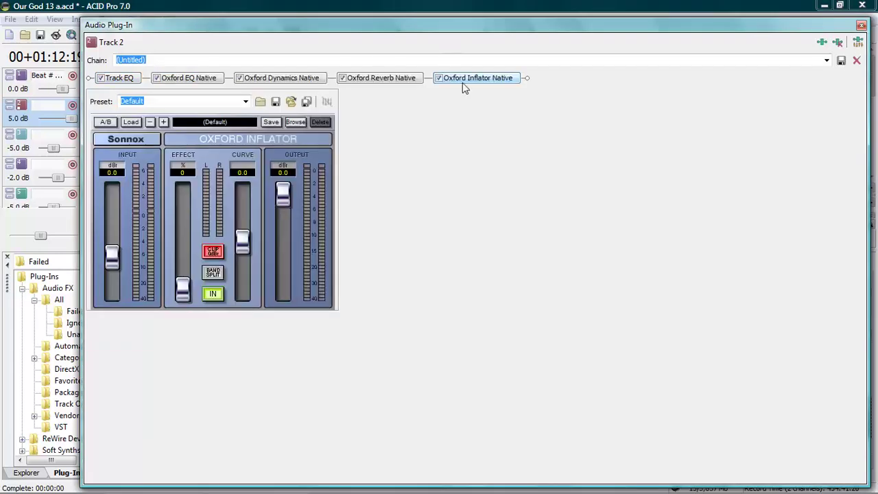
Step: Move Oxford Inflator ahead of Oxford Reverb, remove Track EQ, and show the Oxford EQ settings
right_click(463, 82)
click(522, 95)
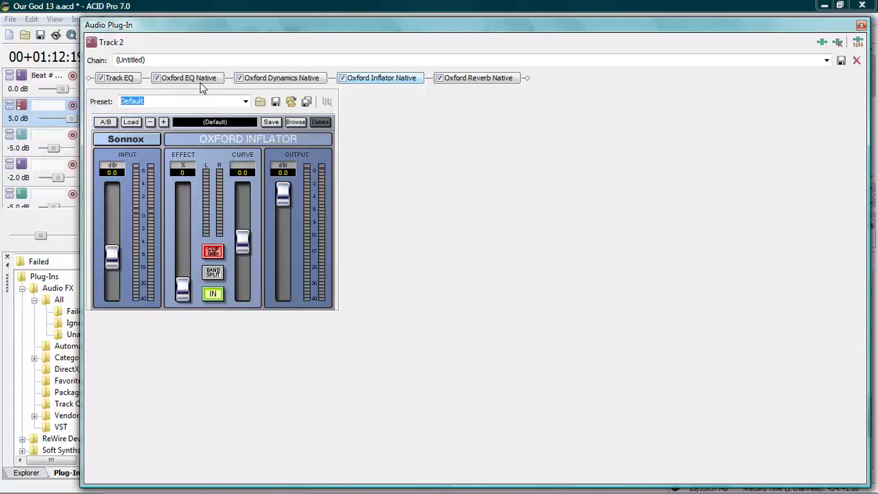
right_click(125, 80)
click(152, 131)
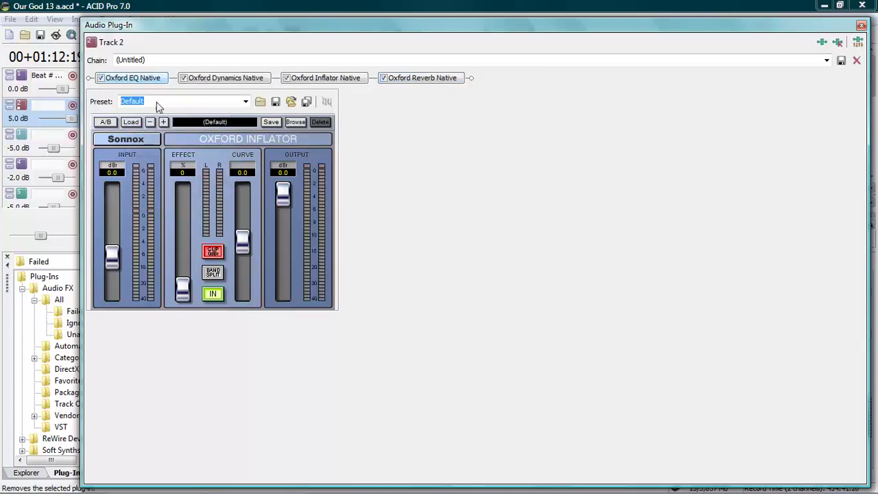
click(137, 82)
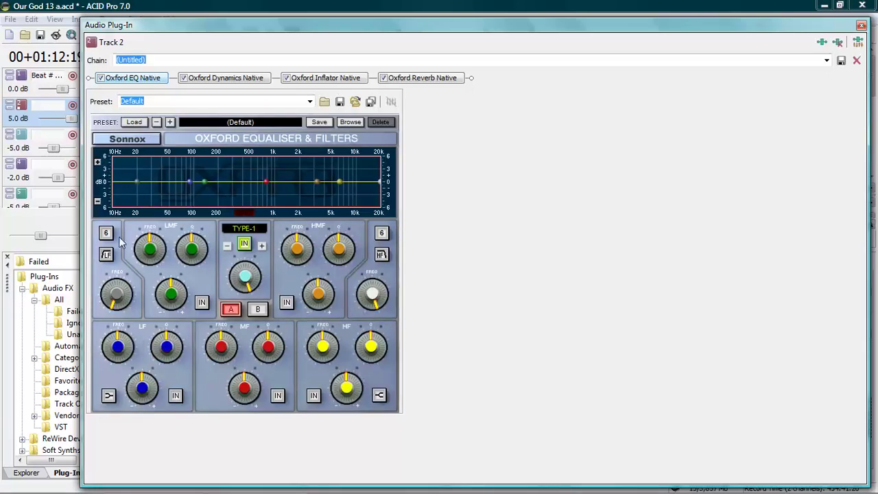
Step: Turn on the Oxford EQ low-cut filter with an 18 dB slope and raise its frequency to about 164 Hz
click(107, 254)
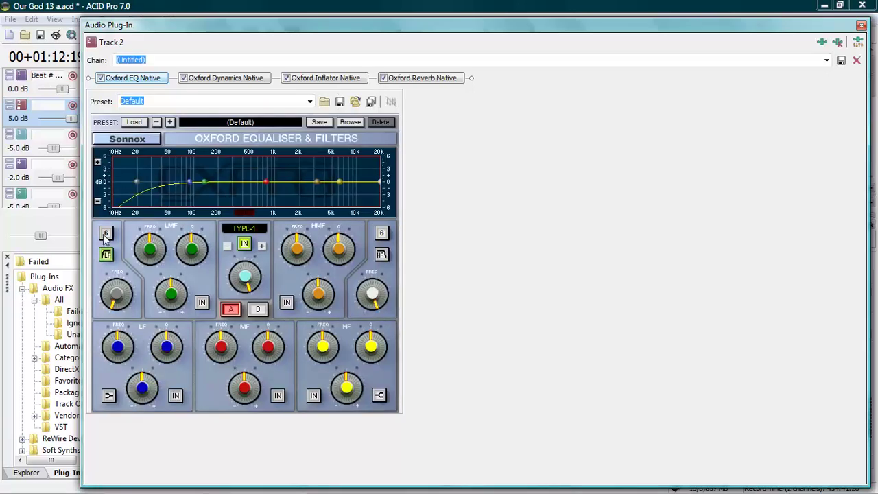
click(106, 234)
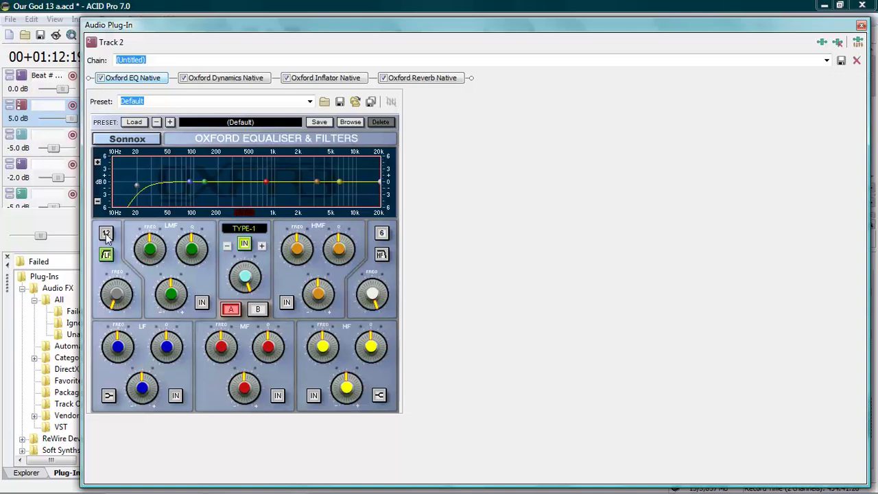
click(106, 234)
mouse_move(118, 296)
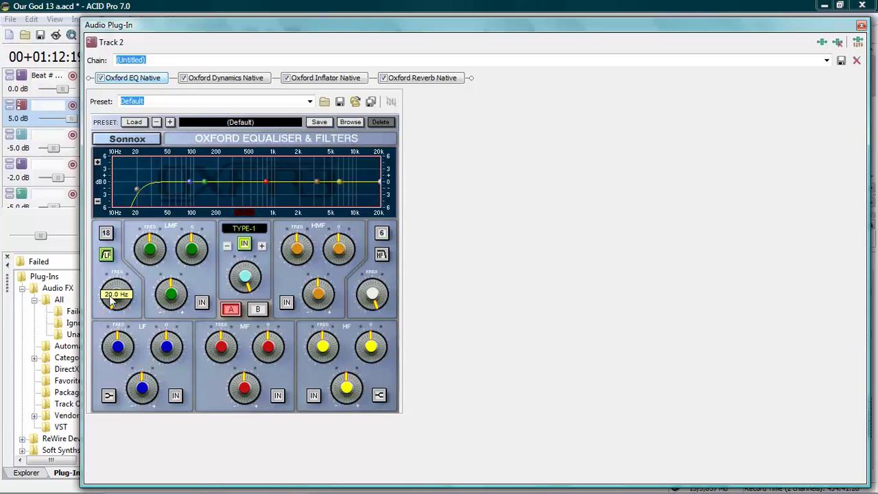
drag(112, 301, 109, 230)
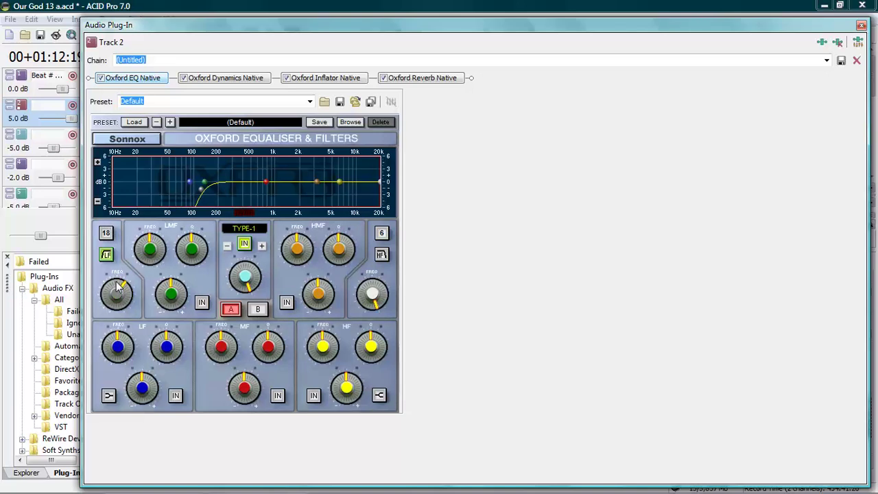
drag(122, 287, 118, 273)
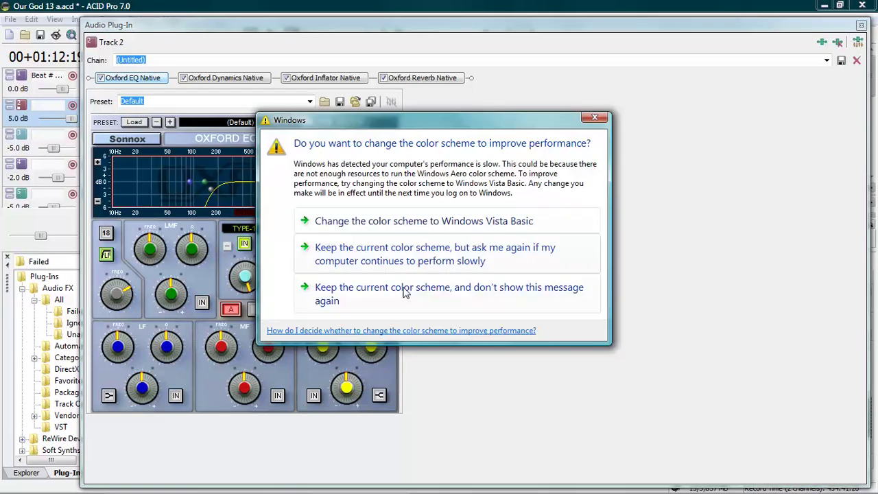
Step: Dismiss the colour-scheme prompt and settle the low-cut frequency at 159 Hz
click(403, 293)
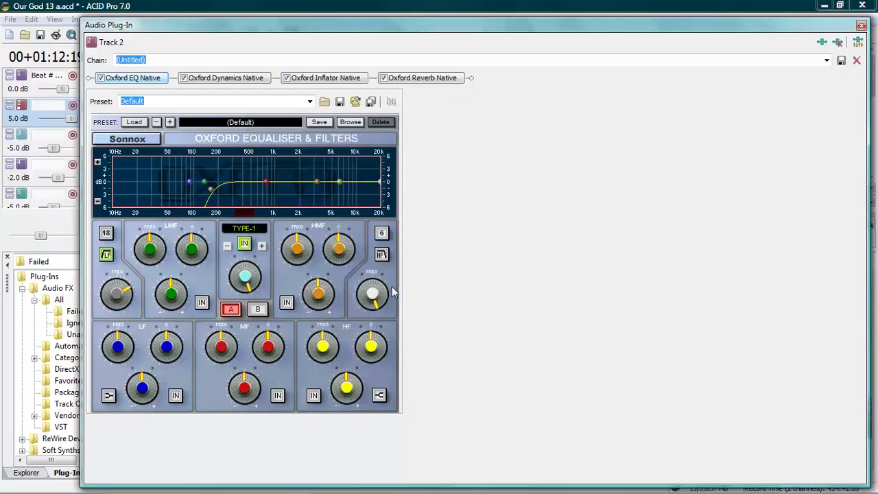
drag(127, 294, 119, 289)
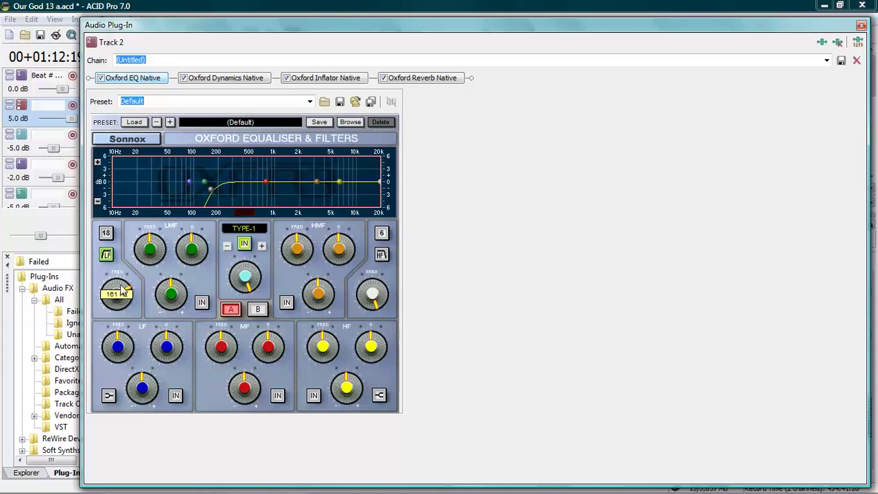
drag(118, 287, 119, 291)
mouse_move(121, 299)
drag(122, 296, 120, 289)
drag(121, 288, 119, 294)
Step: Enable a 1.72 dB mid-band cut and a +0.59 dB high shelf, then show Oxford Dynamics
mouse_move(201, 341)
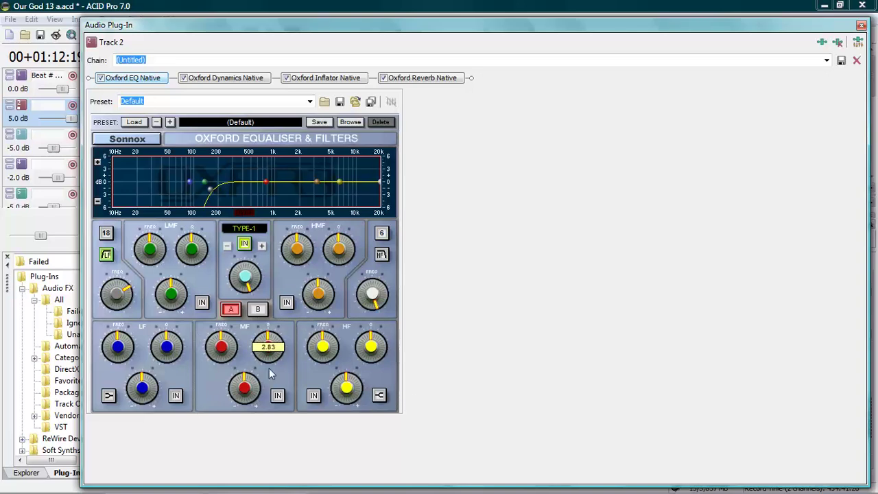
click(277, 396)
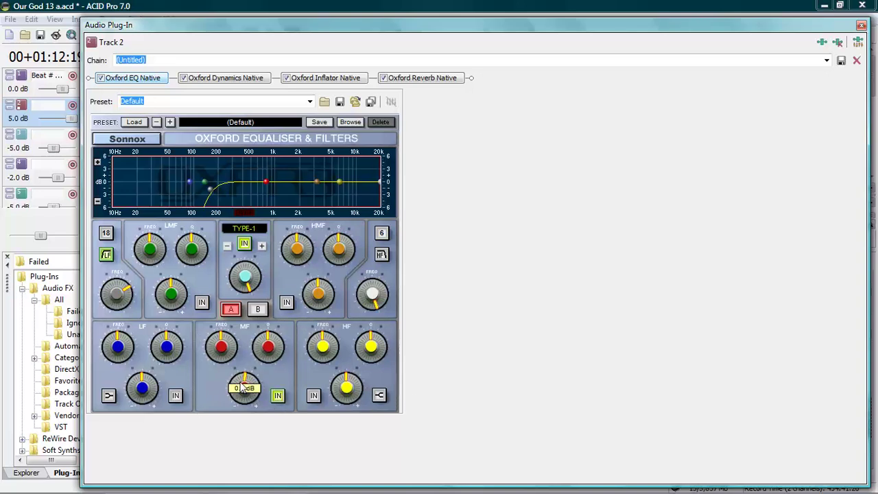
drag(241, 384, 240, 407)
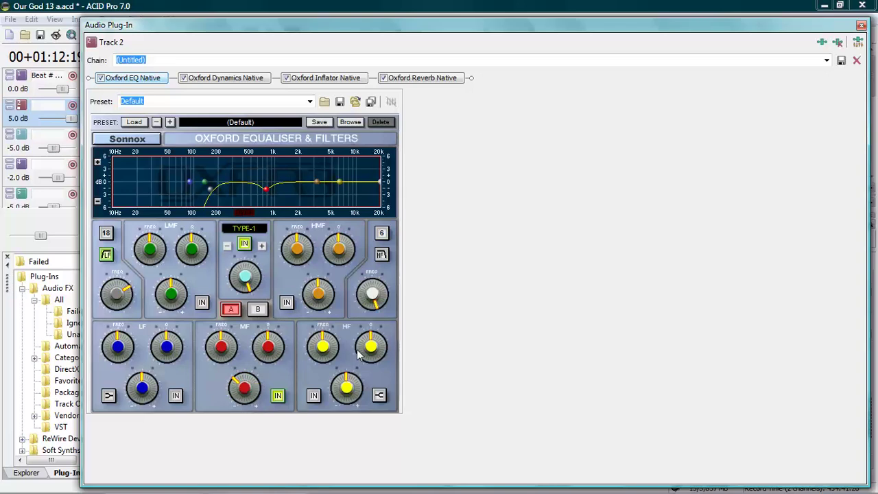
click(379, 394)
mouse_move(345, 384)
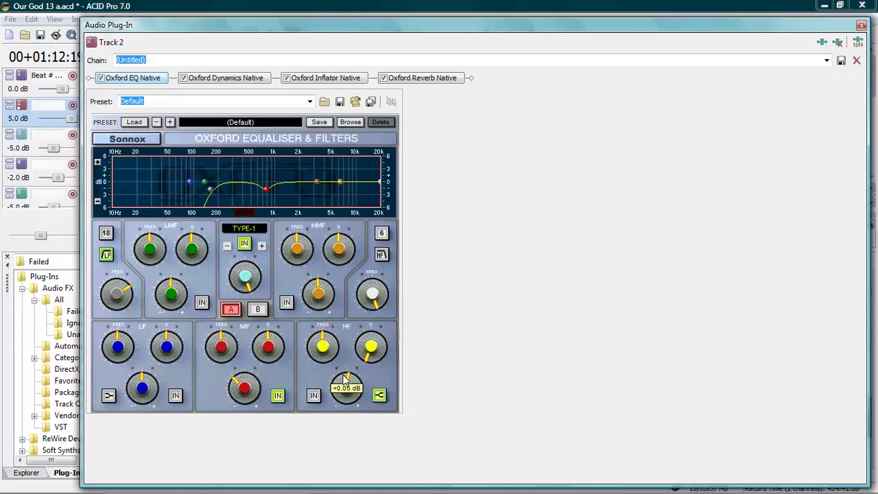
drag(345, 382, 345, 370)
click(312, 398)
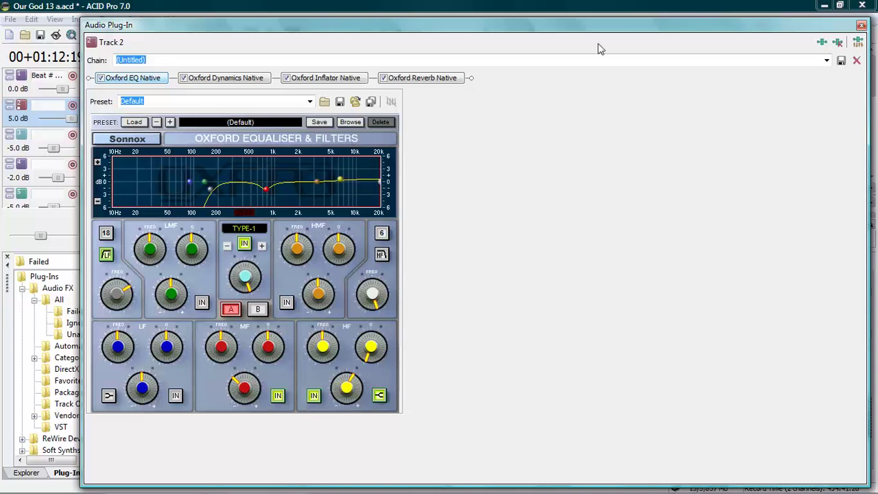
click(226, 78)
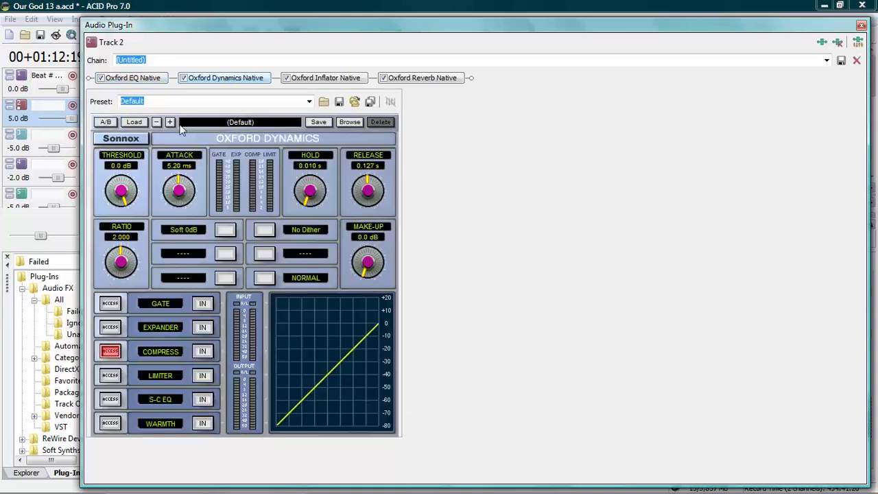
Step: Load the Ka patt preset in Oxford Dynamics (−25.20 dB threshold, ratio 6) and close the plug-in window
click(136, 122)
click(155, 176)
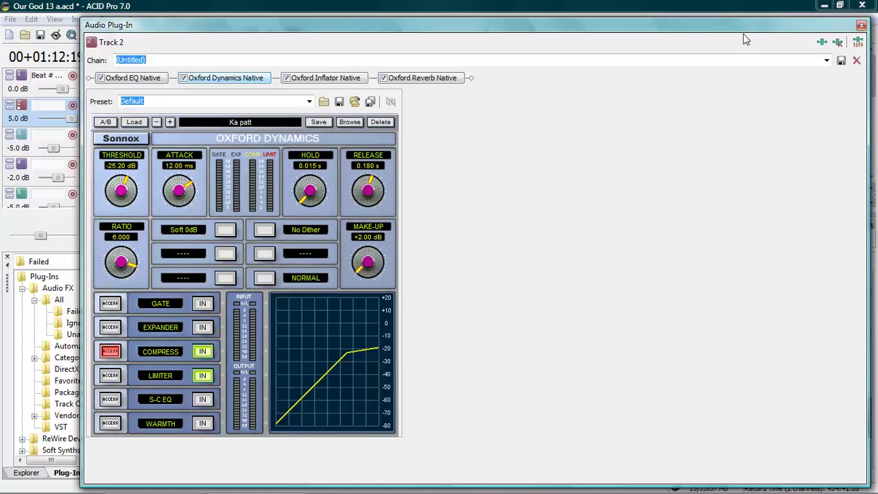
right_click(434, 79)
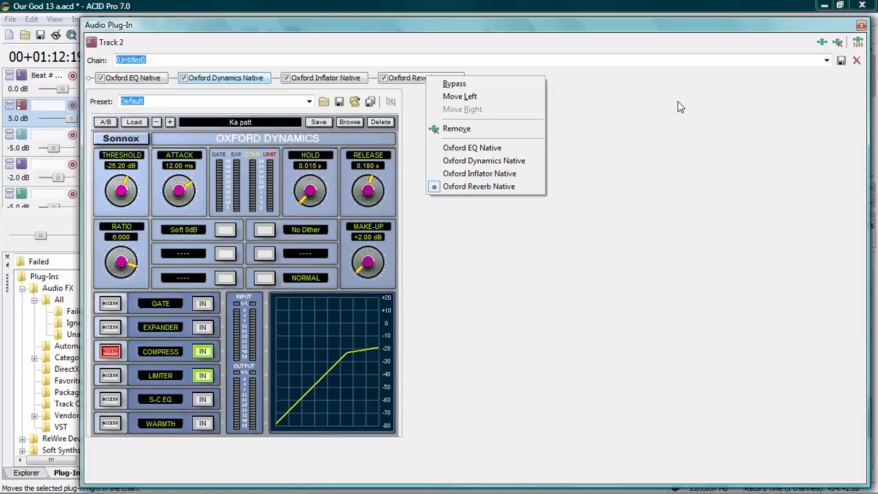
click(846, 17)
click(861, 26)
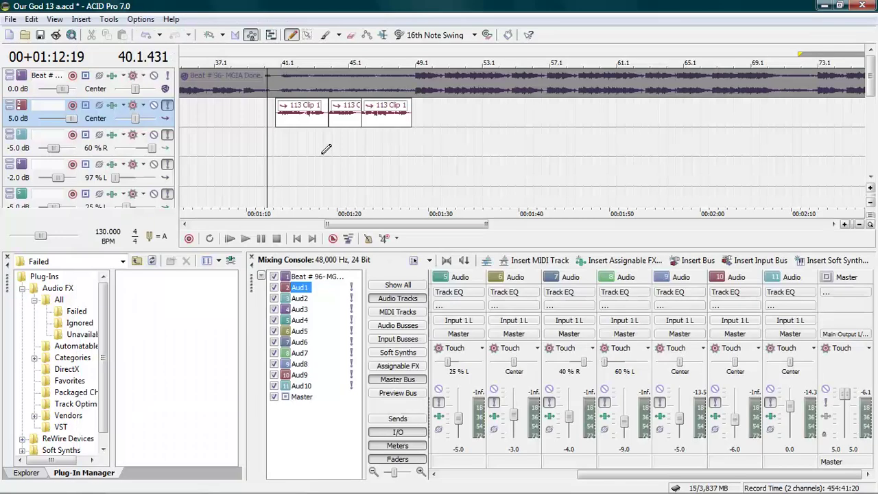
Step: Bypass Track 2's Oxford Inflator and Oxford Reverb, then play a stretch to audition the mix
click(135, 105)
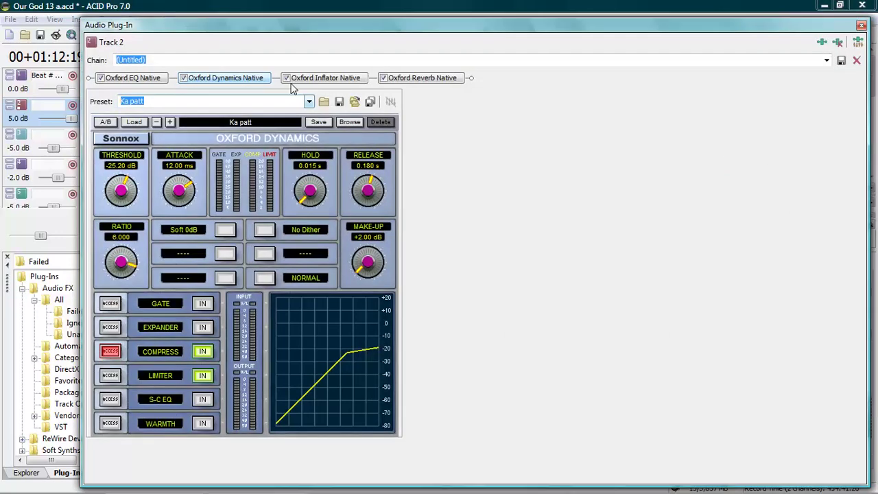
click(286, 79)
click(383, 78)
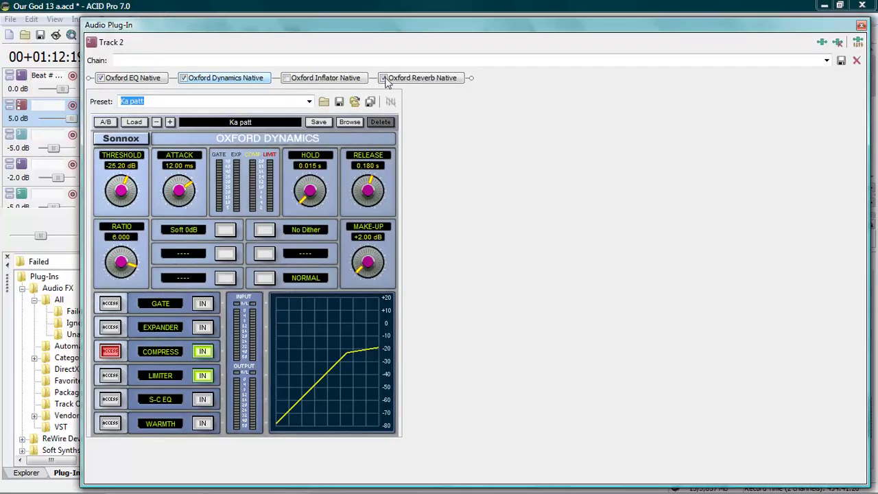
click(861, 25)
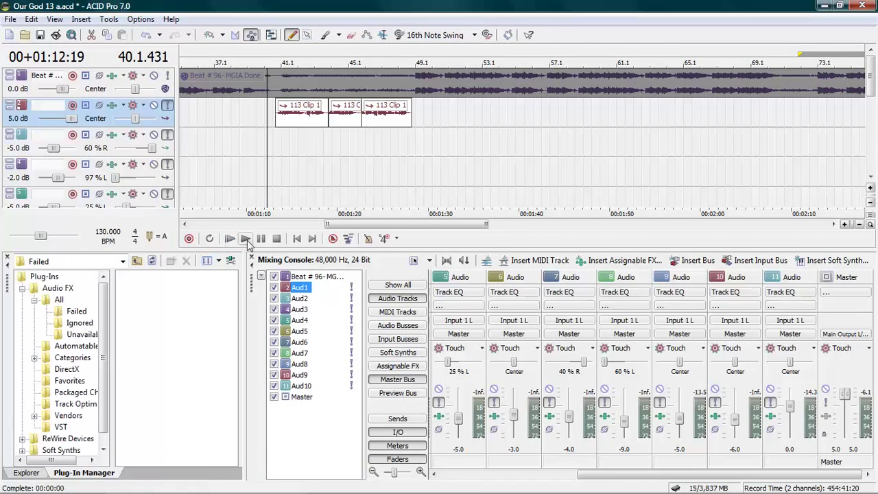
click(246, 238)
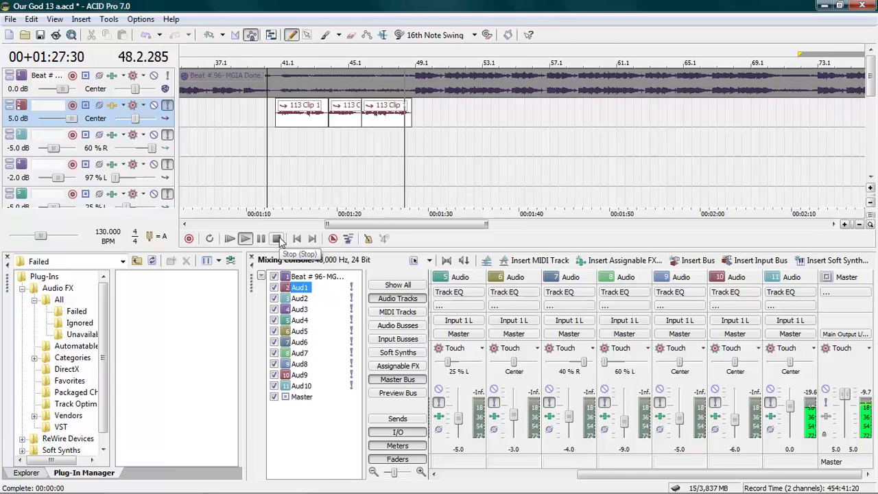
click(278, 239)
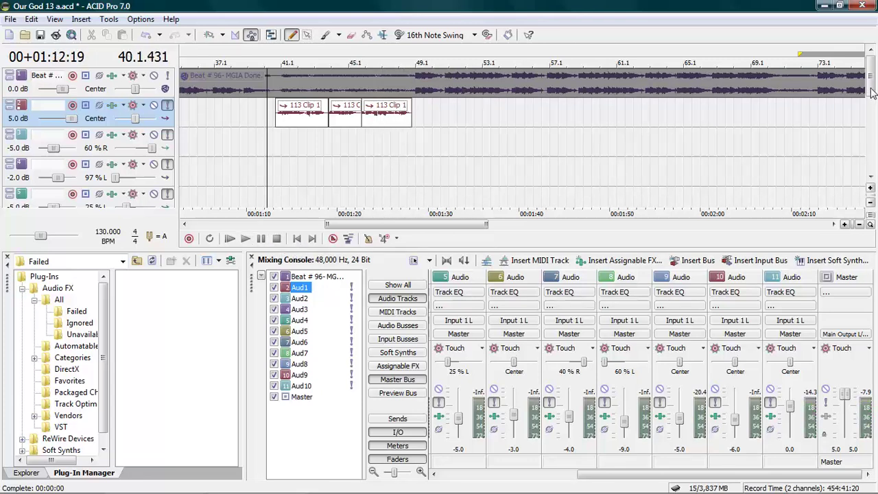
Step: Mute tracks 9, 10 and 11 and reopen Track 2's effects chain
scroll(868, 142, down, 3)
scroll(867, 142, down, 4)
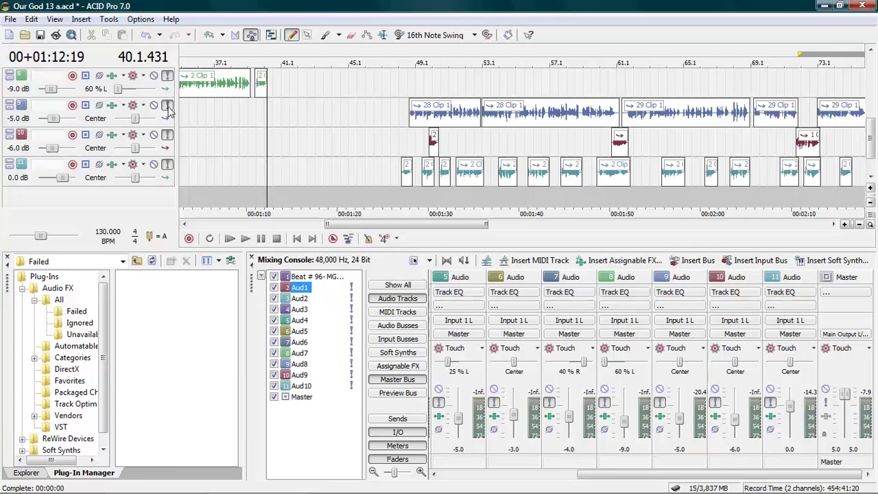
click(167, 105)
click(167, 134)
click(166, 164)
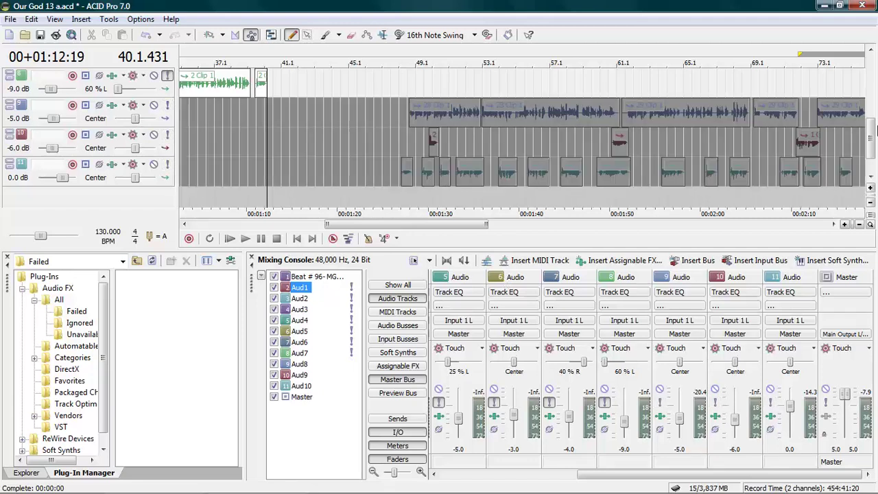
scroll(873, 127, up, 7)
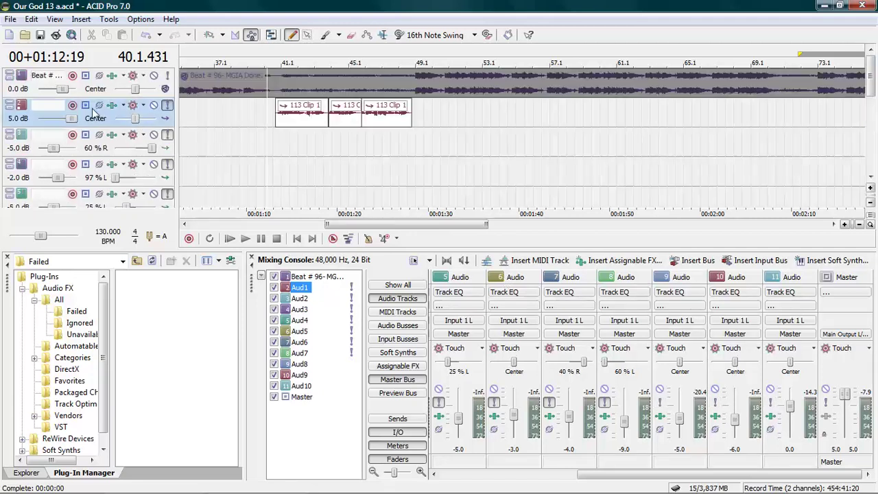
click(114, 106)
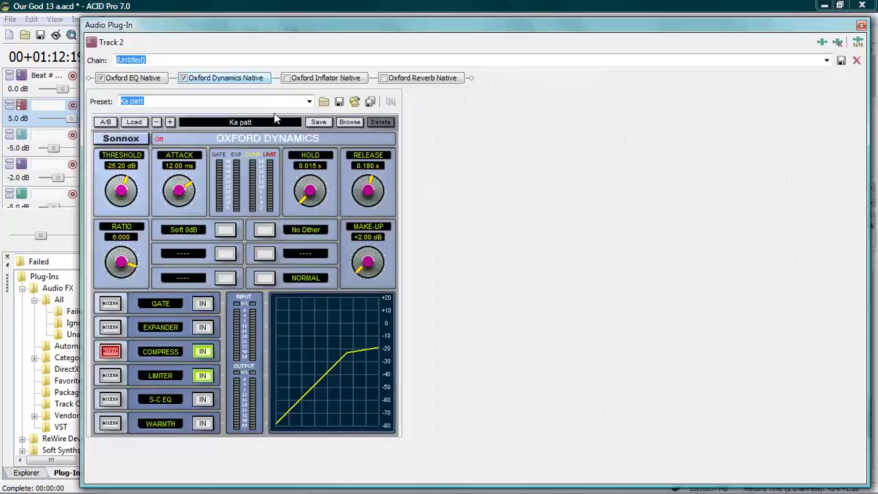
Step: Re-enable Track 2's Oxford Inflator, raise its effect to about 25.7% and its curve to +4.73
click(286, 78)
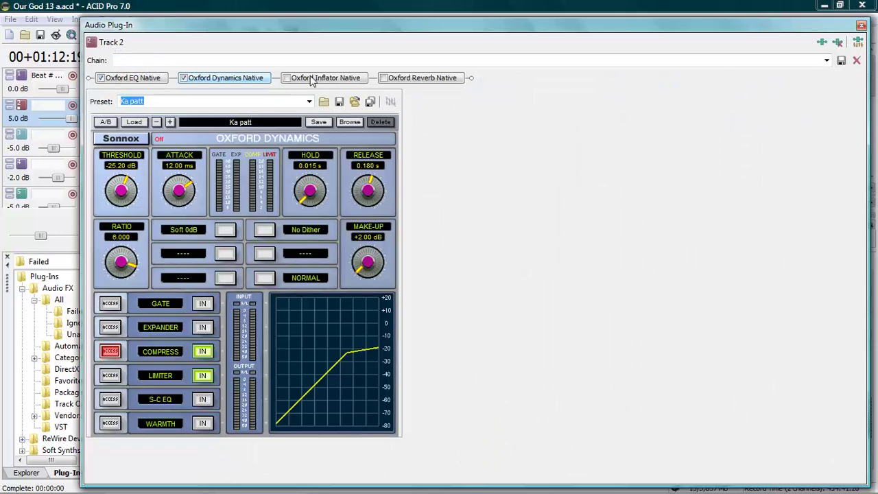
click(316, 79)
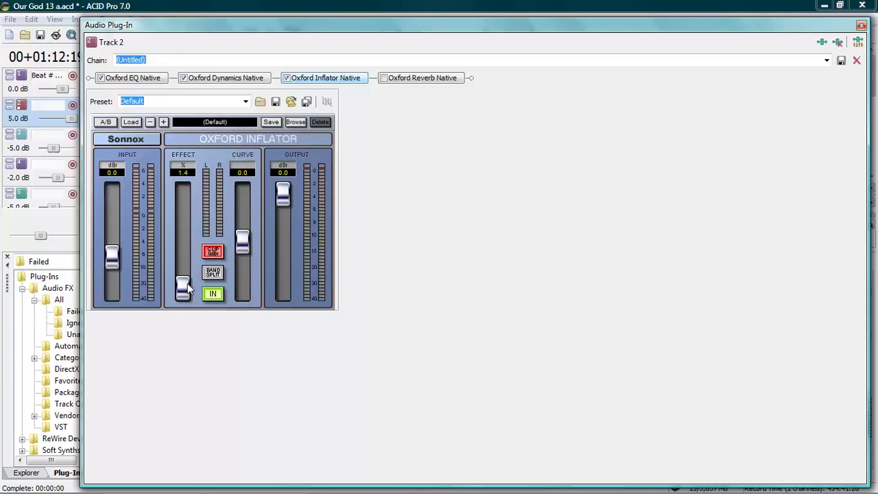
drag(187, 283, 187, 275)
drag(186, 275, 184, 274)
drag(182, 268, 182, 260)
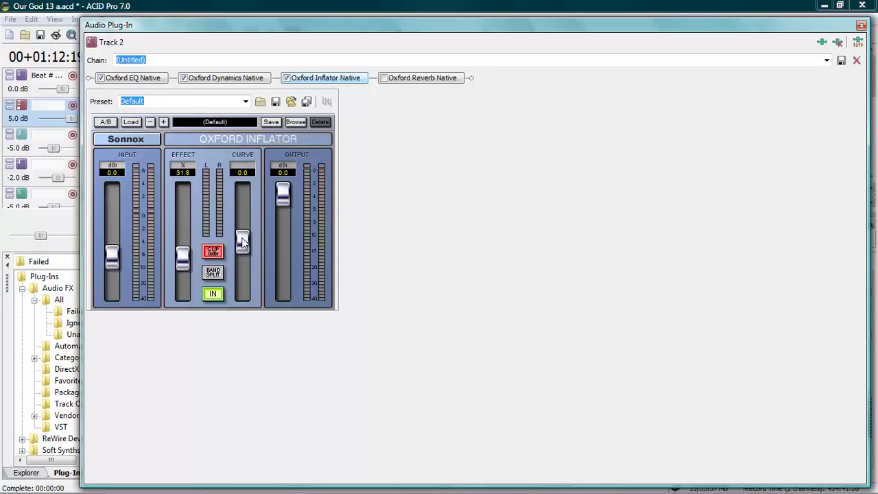
mouse_move(243, 242)
mouse_down()
mouse_move(243, 252)
mouse_move(242, 241)
mouse_up()
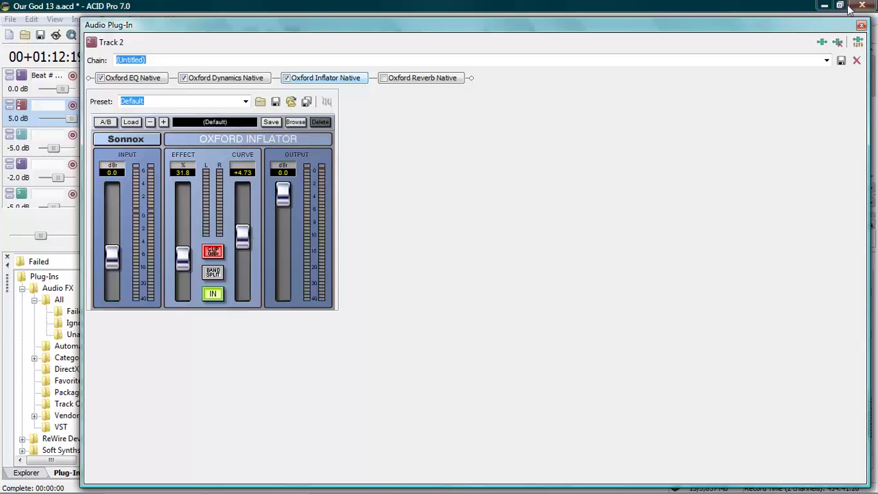
Step: Raise Track 2's Oxford Inflator effect amount to 76.4 while the song plays
click(862, 25)
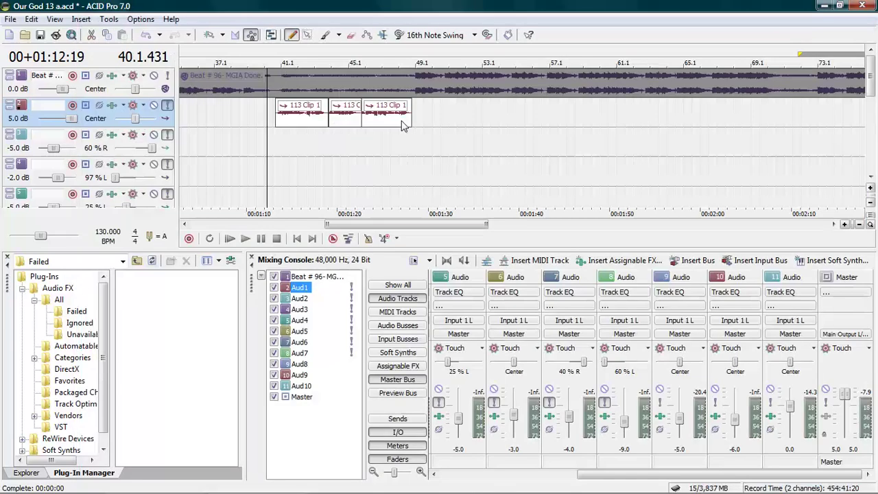
click(279, 135)
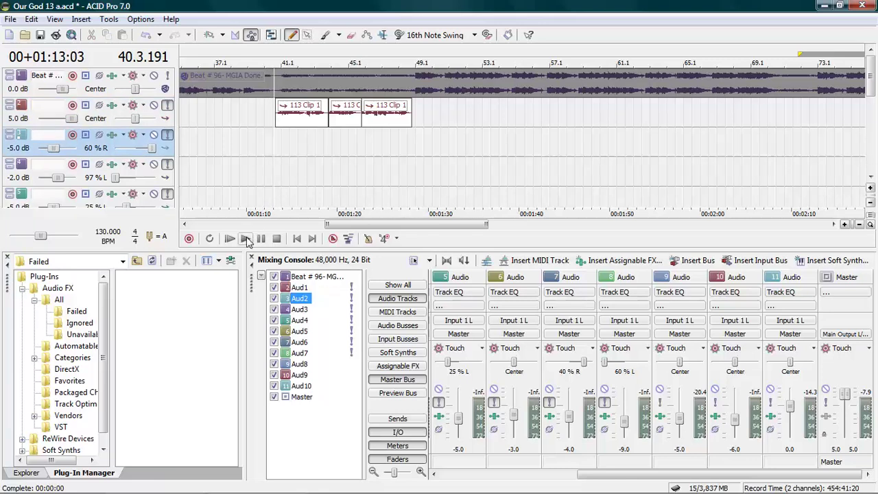
click(245, 239)
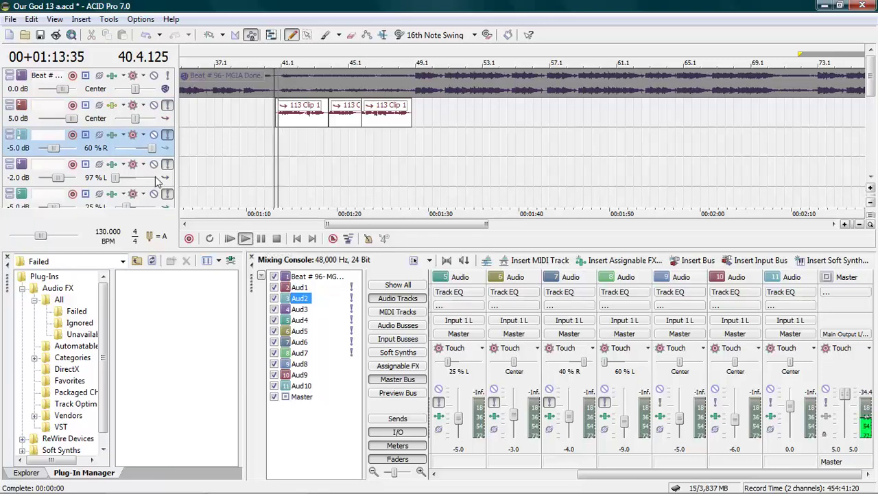
click(113, 108)
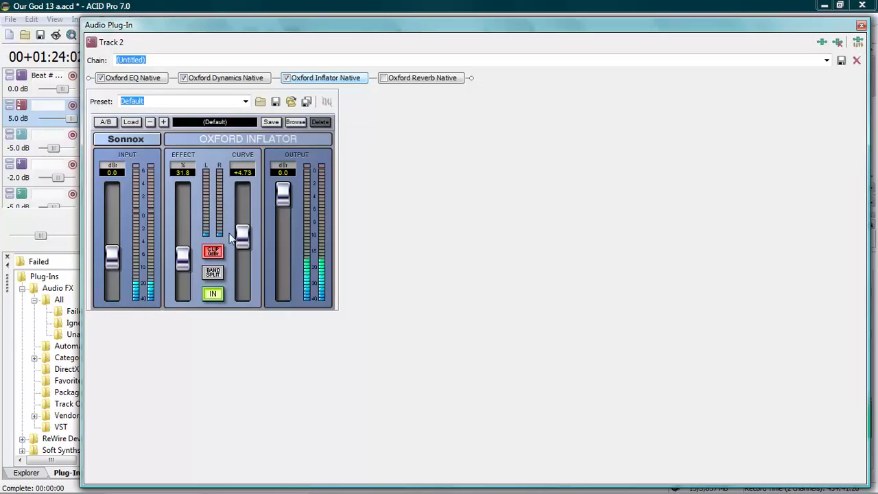
drag(184, 253, 181, 218)
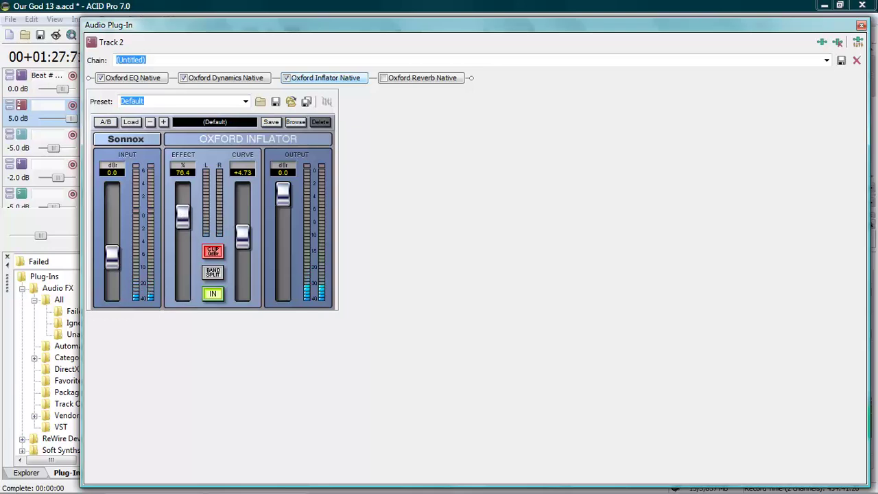
click(862, 24)
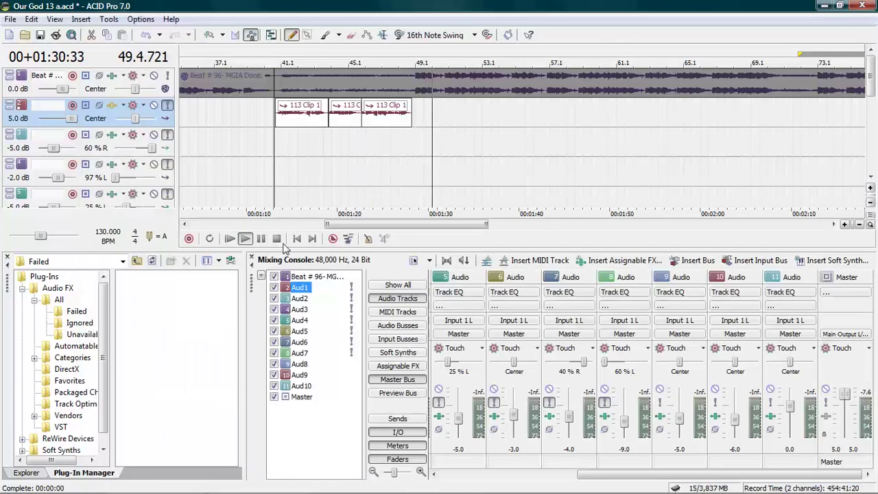
click(245, 245)
click(245, 242)
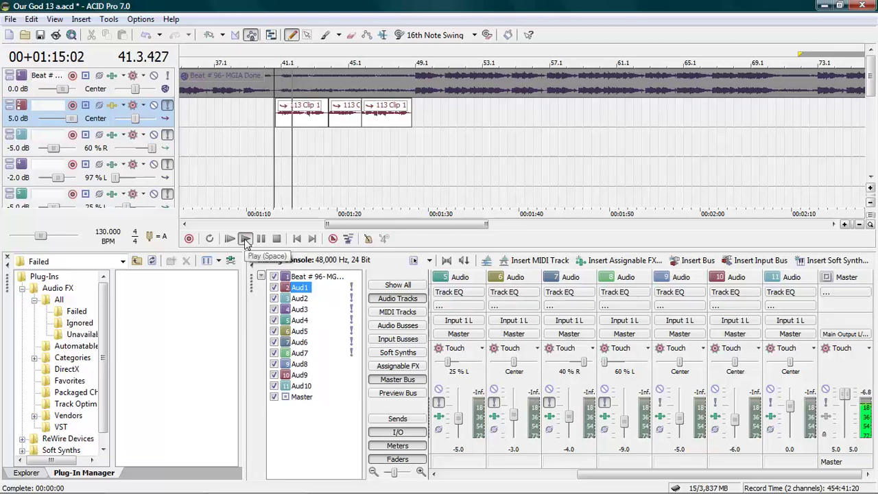
Step: Compare the Inflator bypassed and active during playback, leaving it on, then stop
click(112, 105)
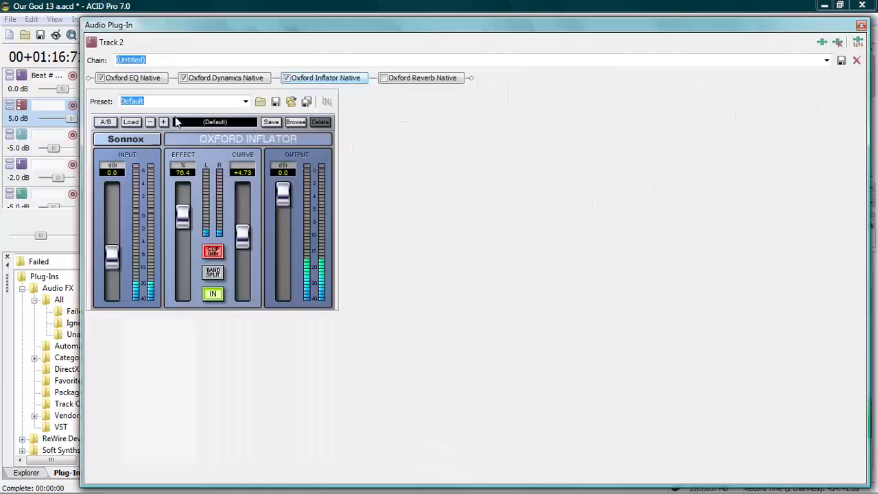
click(286, 78)
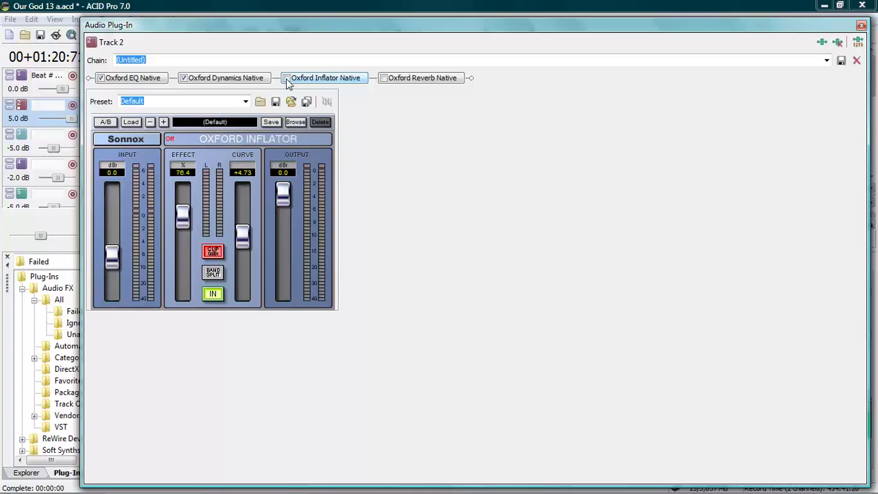
click(287, 78)
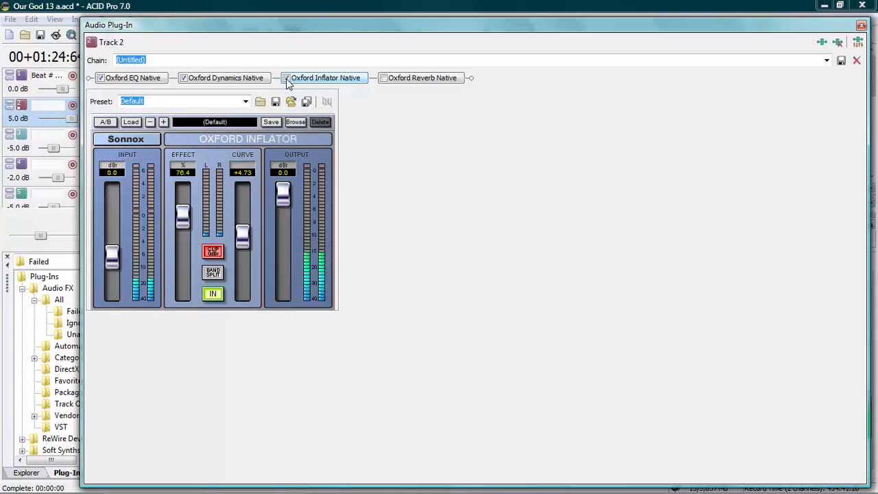
click(863, 26)
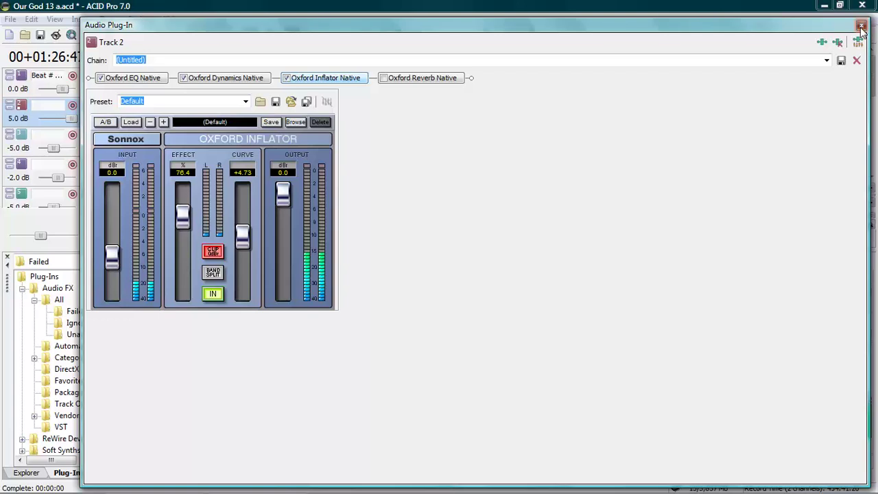
click(277, 238)
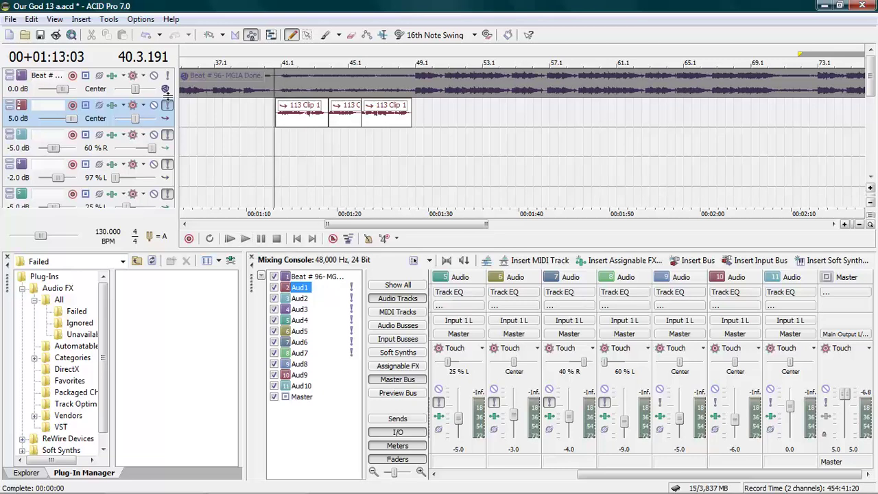
click(132, 105)
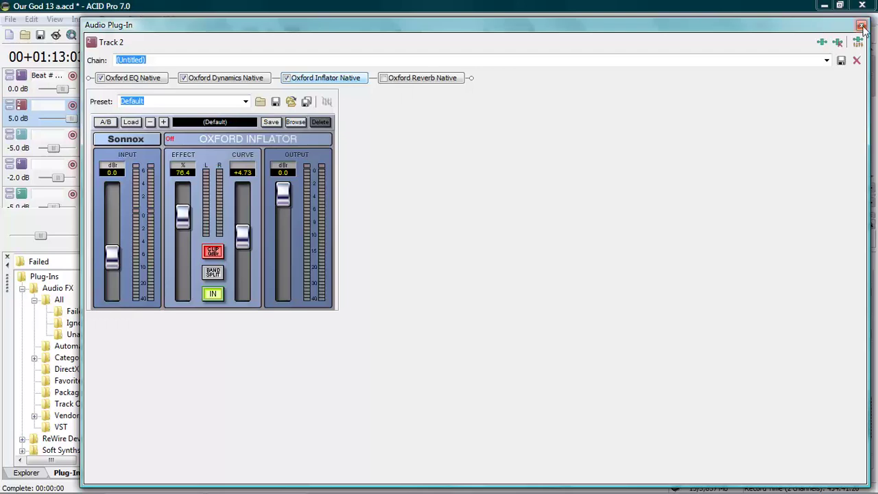
click(862, 25)
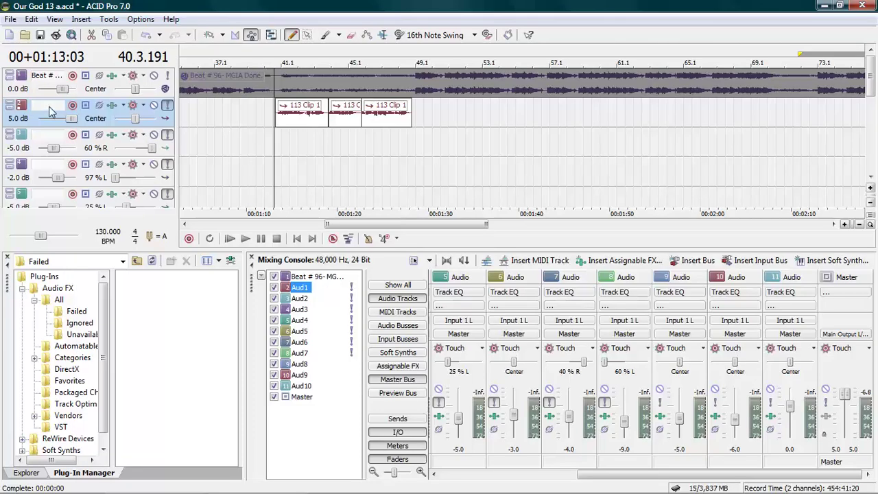
Step: Duplicate Track 2 with Duplicate Track and select the new track 3
right_click(51, 106)
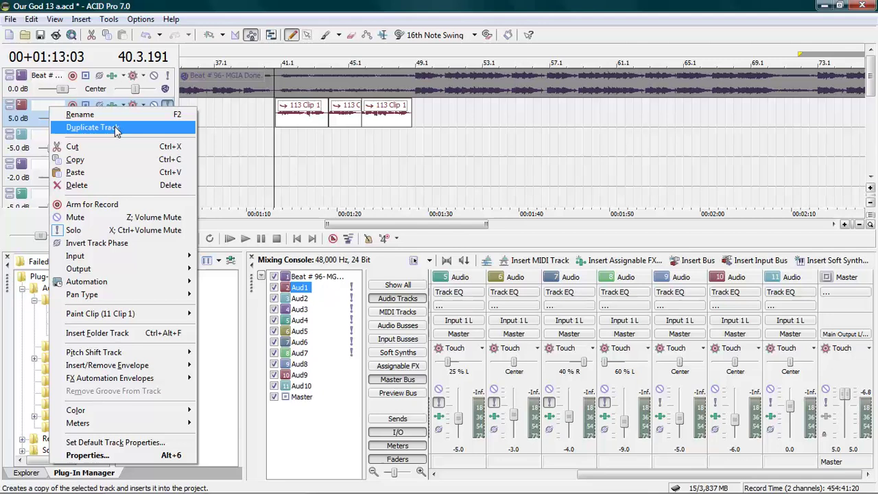
click(115, 130)
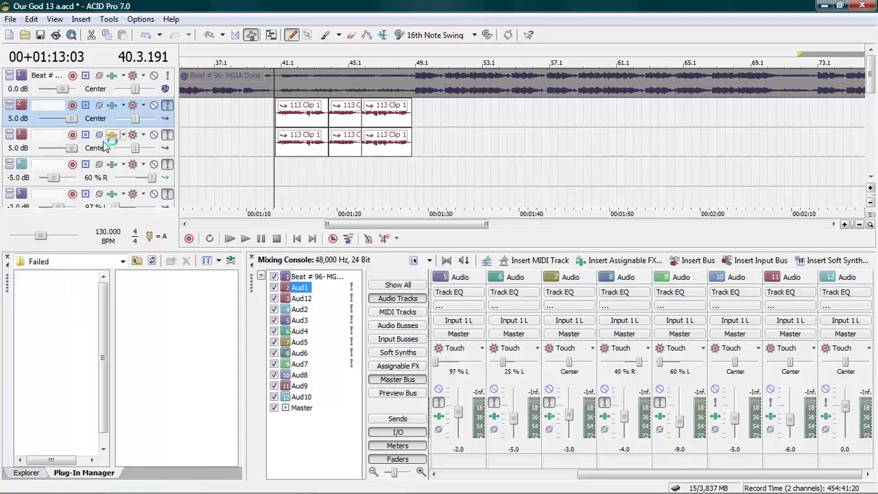
scroll(349, 226, left, 1)
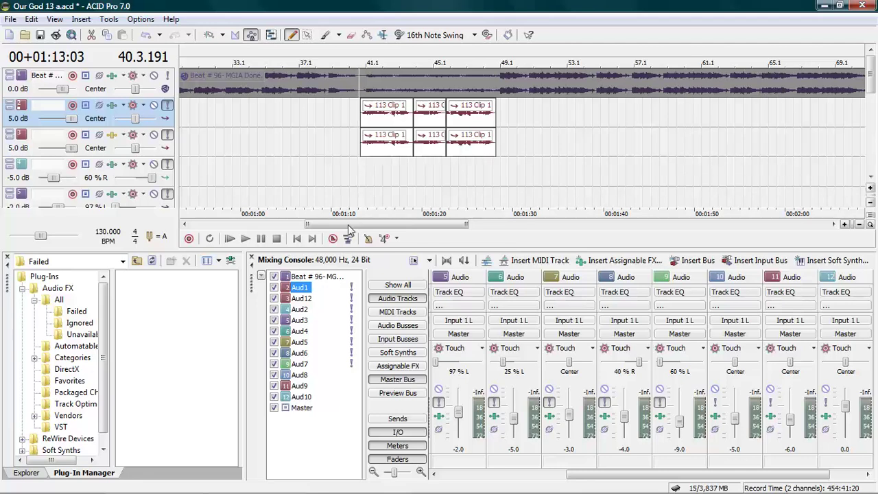
click(52, 142)
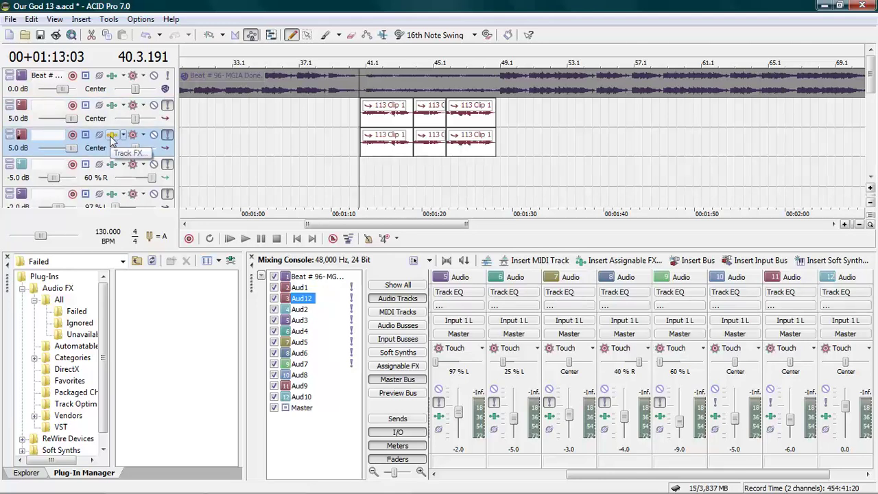
Step: Load the Effects » Delay Reverb preset into track 3's Oxford Reverb with 100% WET off
click(113, 135)
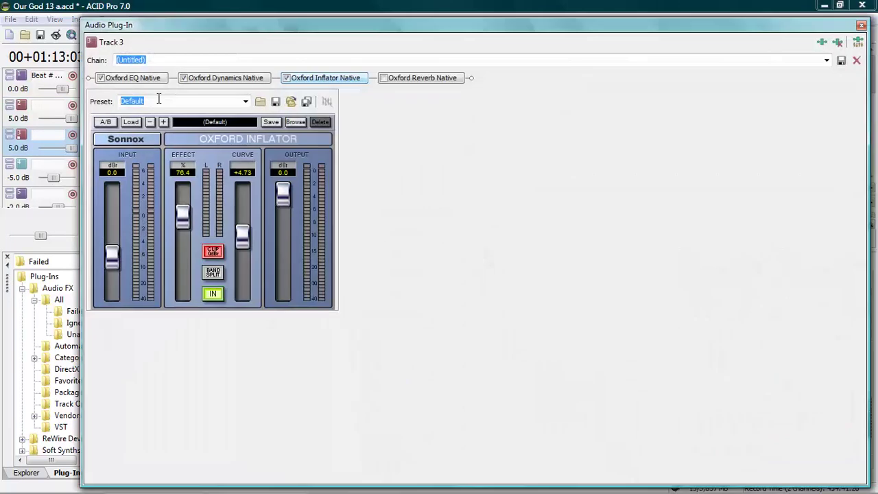
click(406, 78)
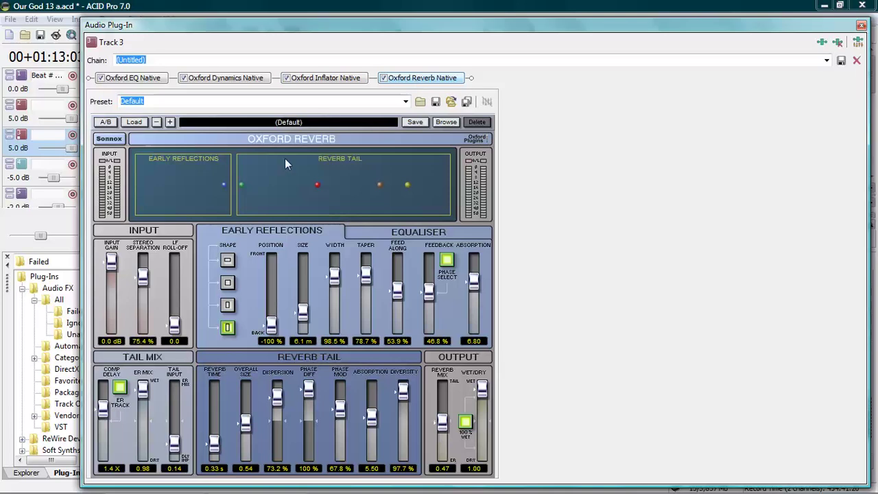
click(133, 122)
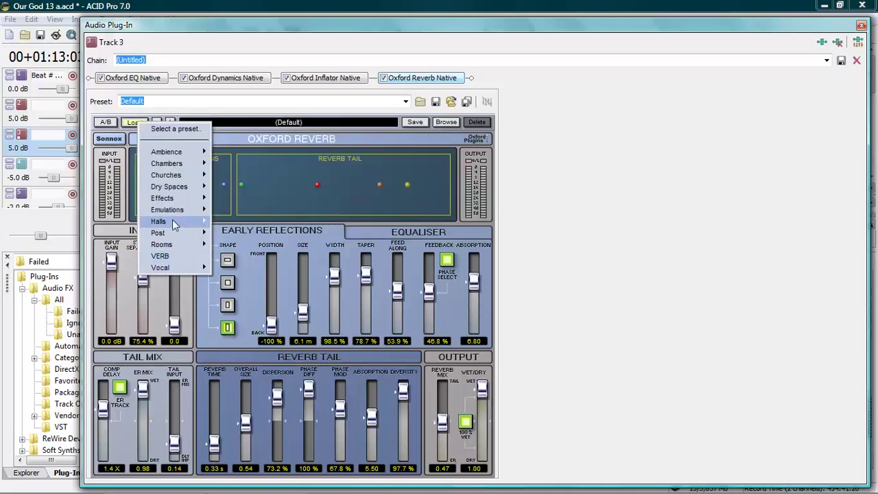
mouse_move(177, 198)
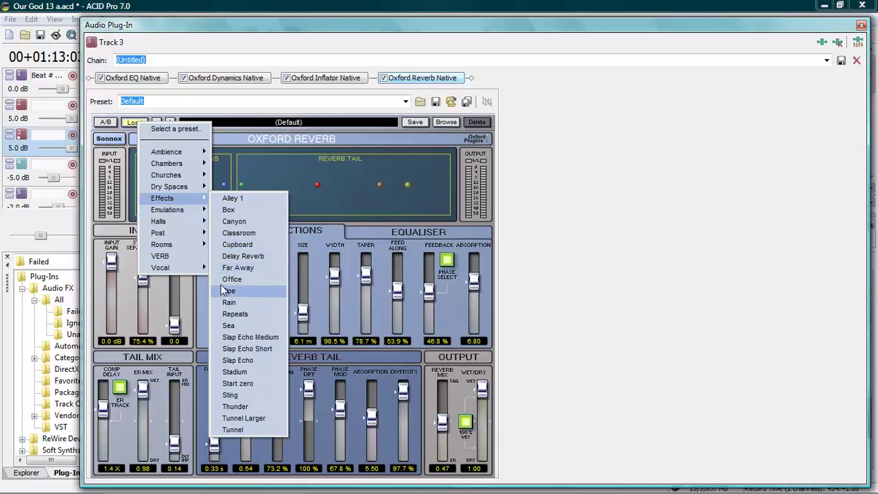
click(242, 256)
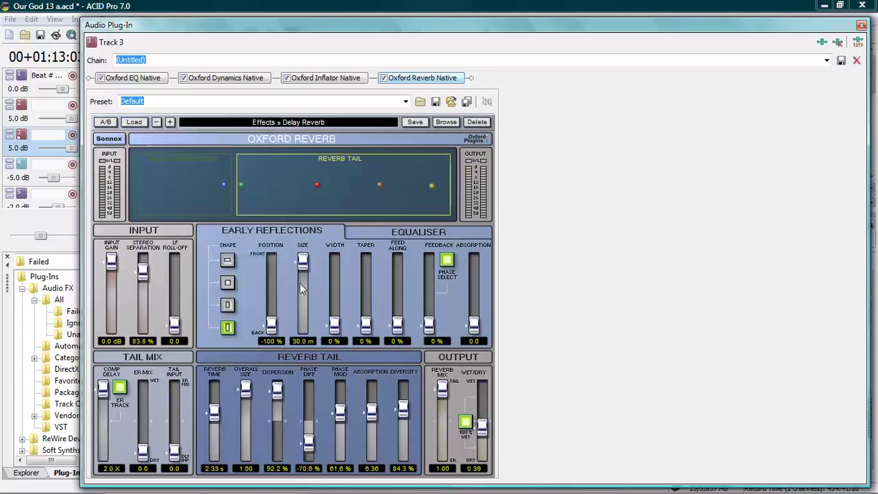
click(466, 424)
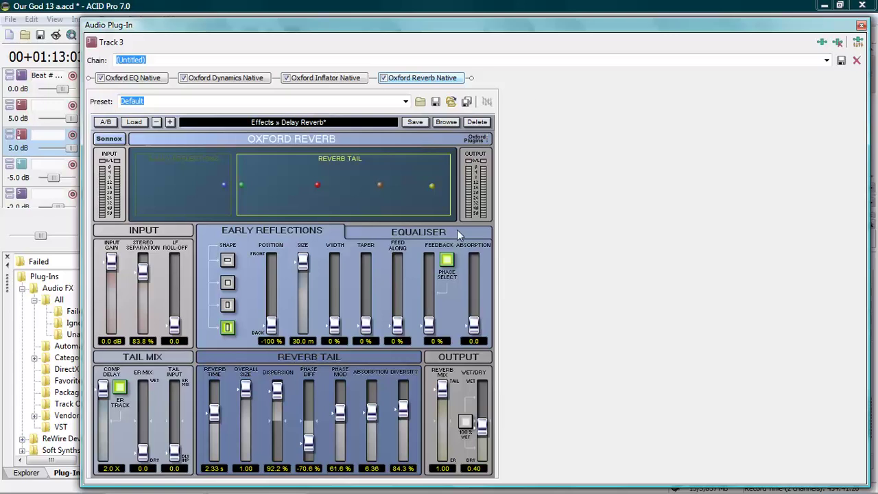
click(861, 25)
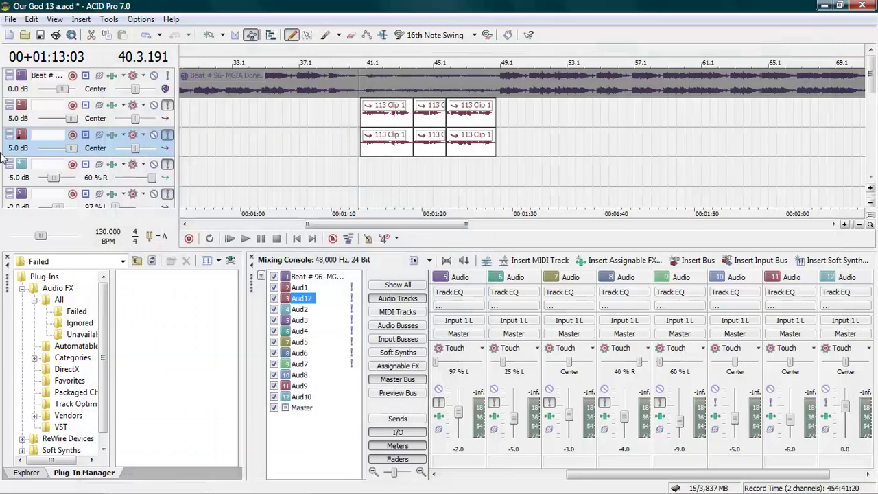
Step: Audition the mix, then scroll track 3's volume slider down to -15.0 dB
click(245, 239)
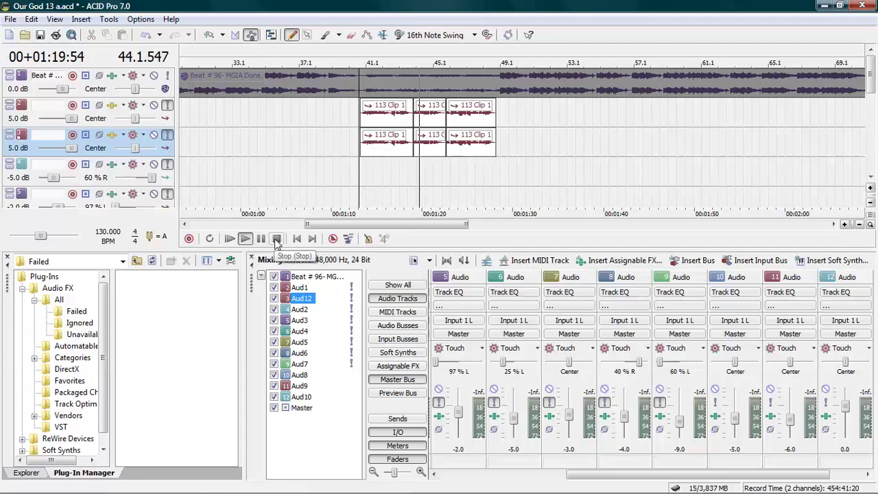
click(277, 243)
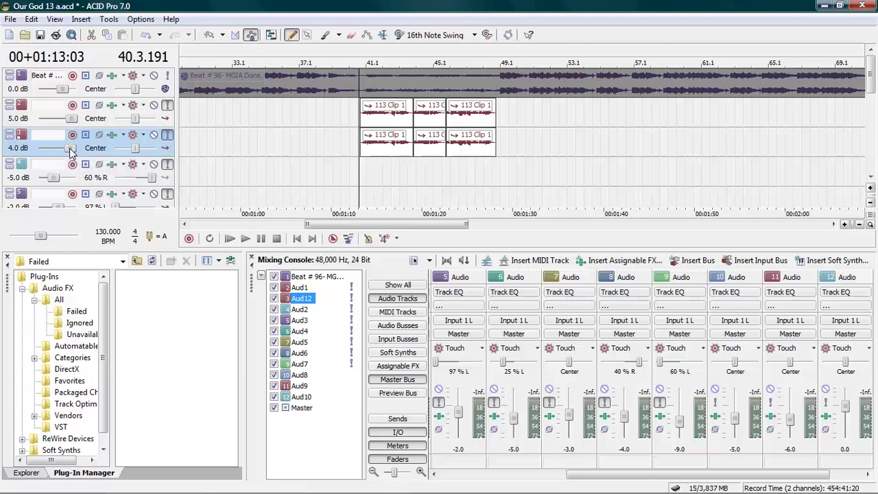
scroll(71, 153, down, 4)
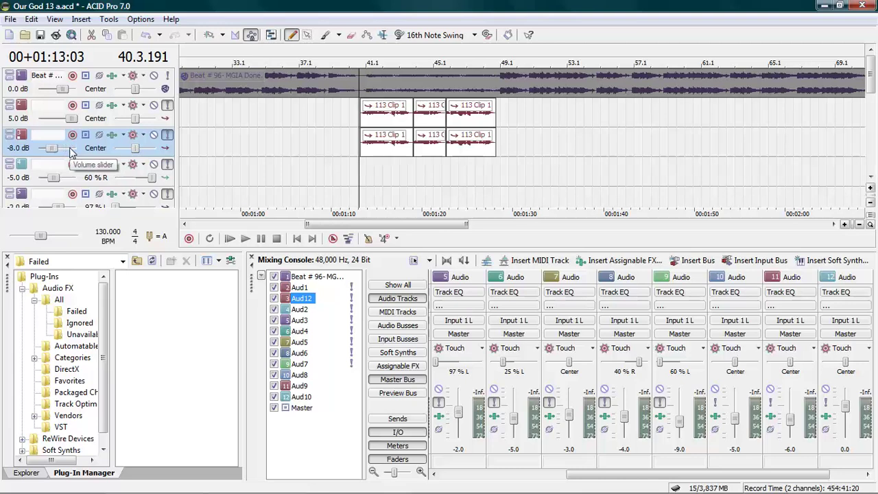
scroll(70, 152, down, 2)
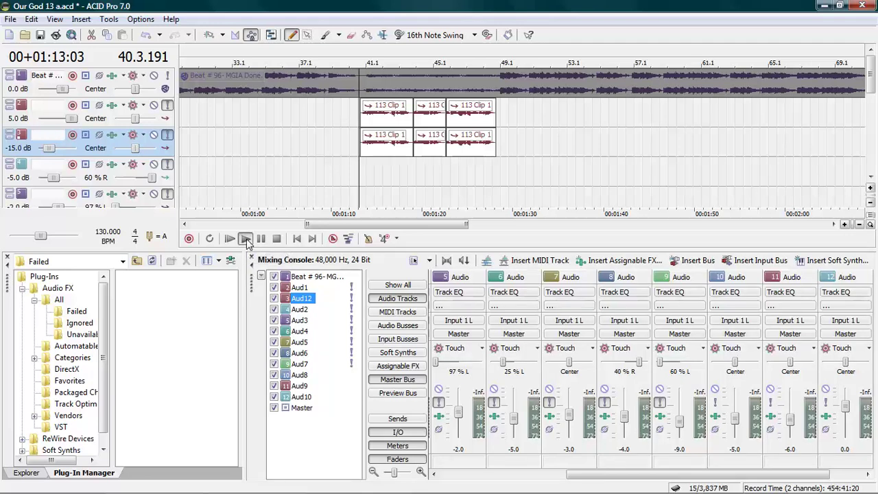
Step: Reset track 12's volume to 0.0 dB and lower the master volume while auditioning
click(246, 239)
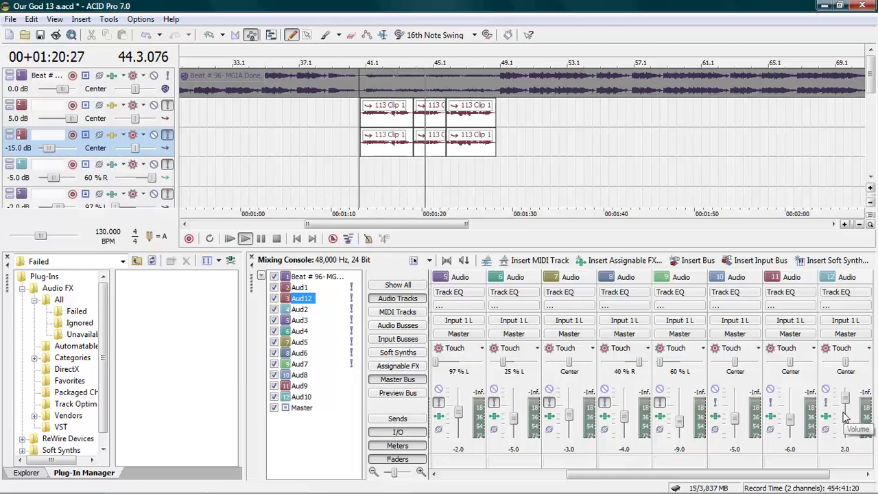
drag(846, 419, 850, 406)
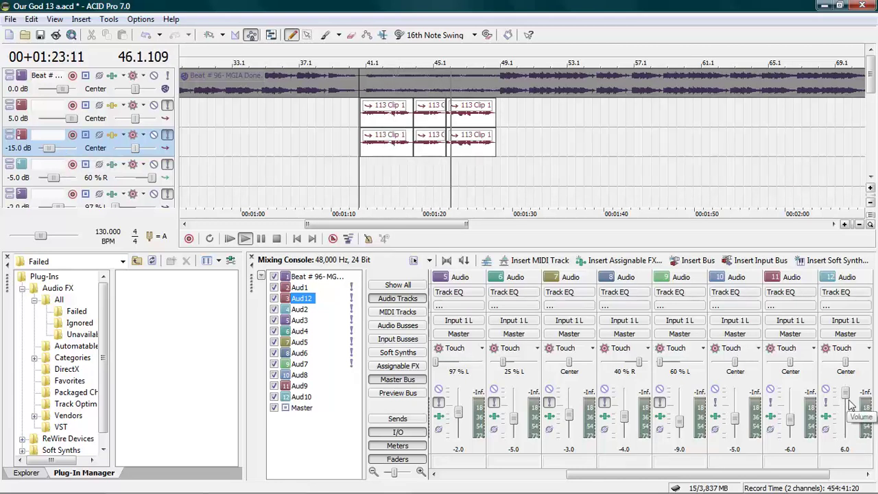
drag(830, 473, 862, 473)
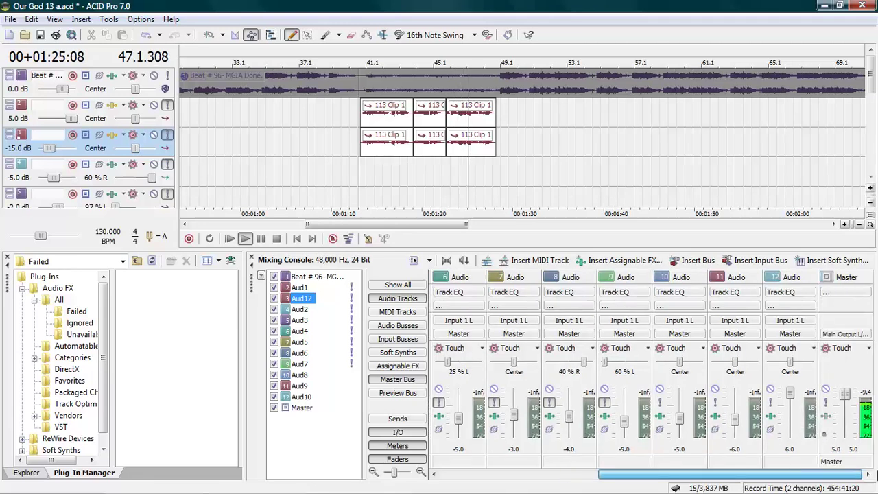
double_click(794, 406)
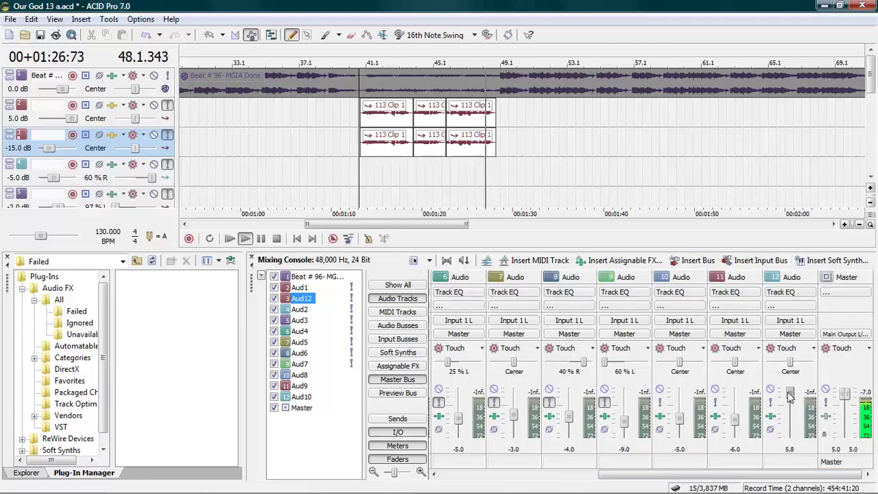
click(245, 239)
scroll(844, 402, up, 2)
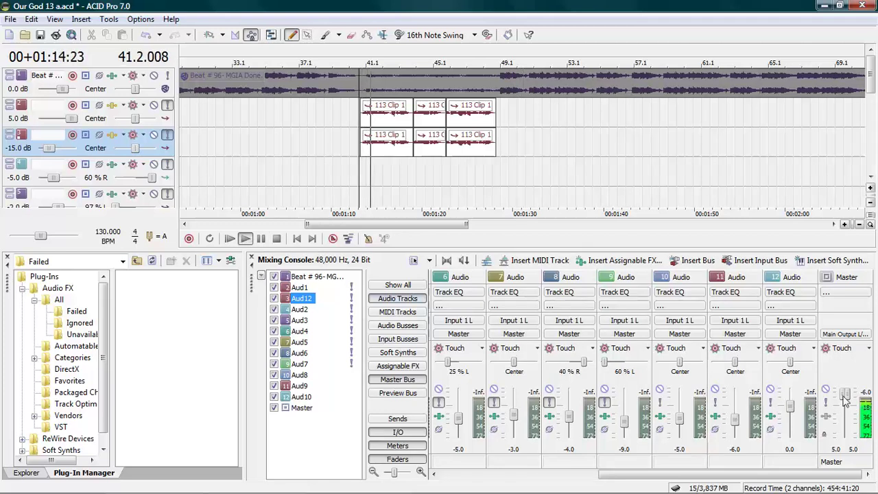
scroll(845, 401, up, 1)
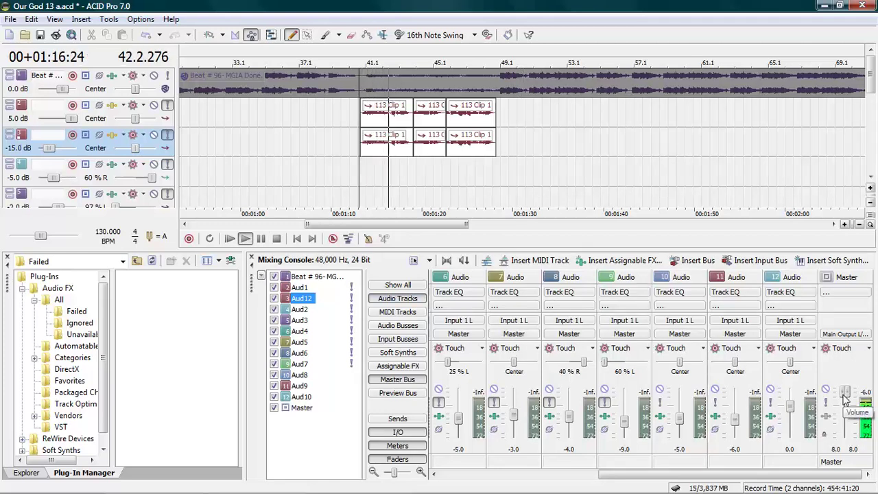
click(276, 238)
drag(332, 229, 360, 233)
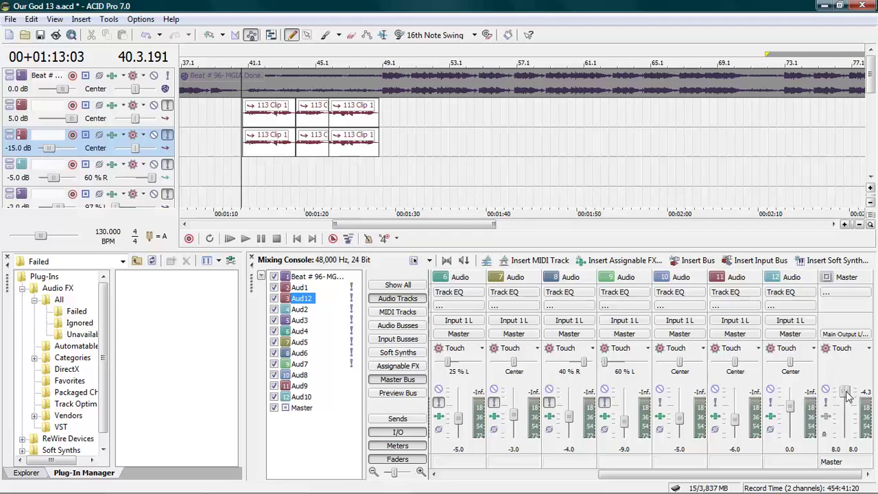
drag(847, 393, 847, 411)
Step: Unmute the Beat track and set it to -5.0 dB during playback, then stop
click(168, 76)
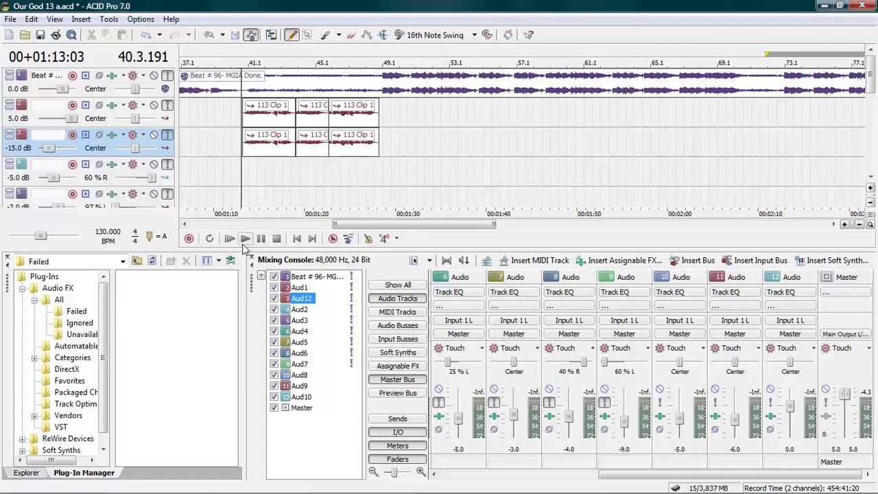
click(246, 239)
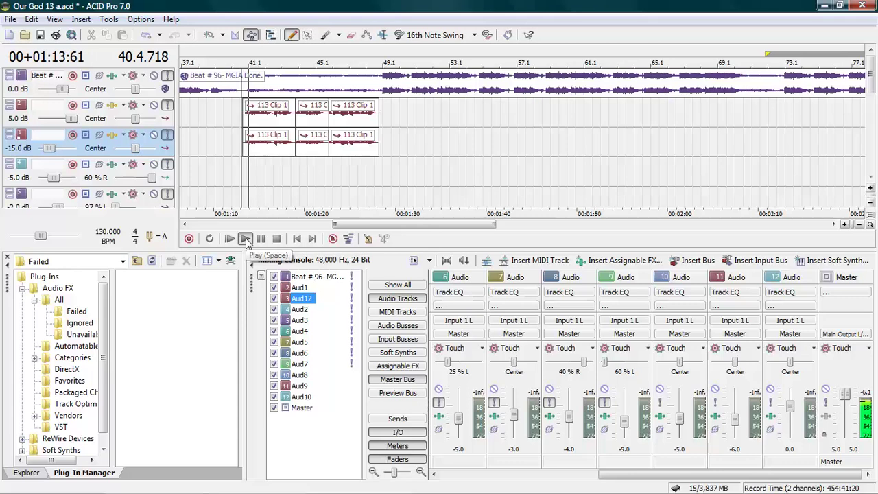
click(59, 90)
scroll(59, 90, down, 1)
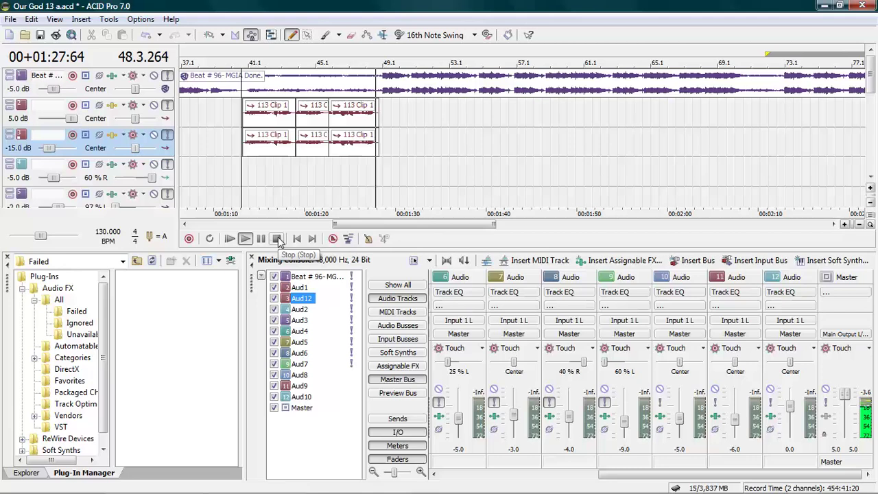
click(277, 239)
Step: Scroll to the later vocal section near bar 105, select Aud1 and play it
drag(417, 225, 713, 237)
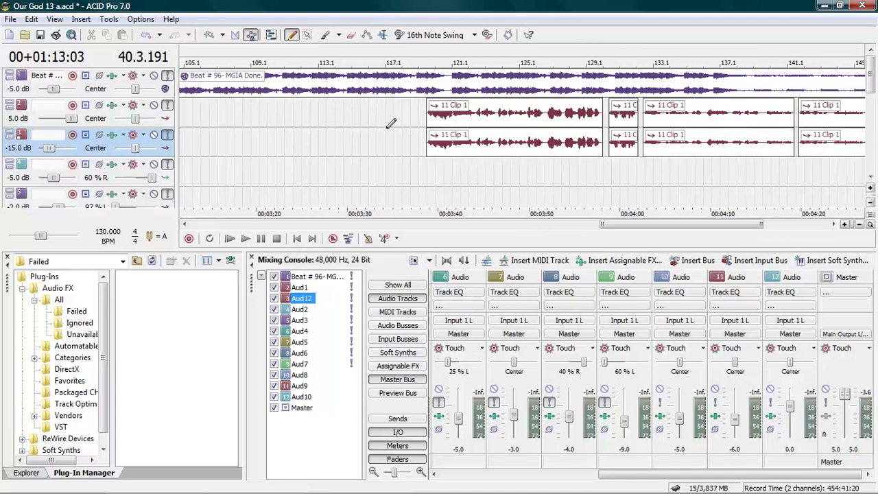
click(406, 117)
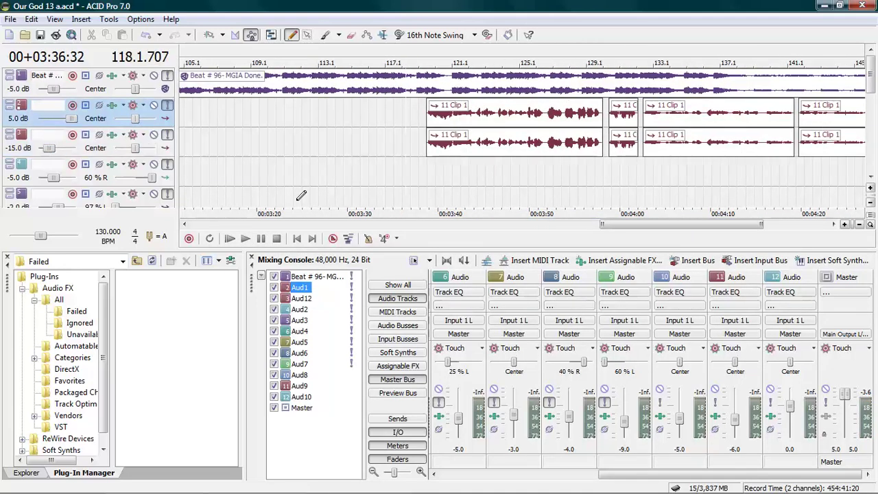
click(246, 239)
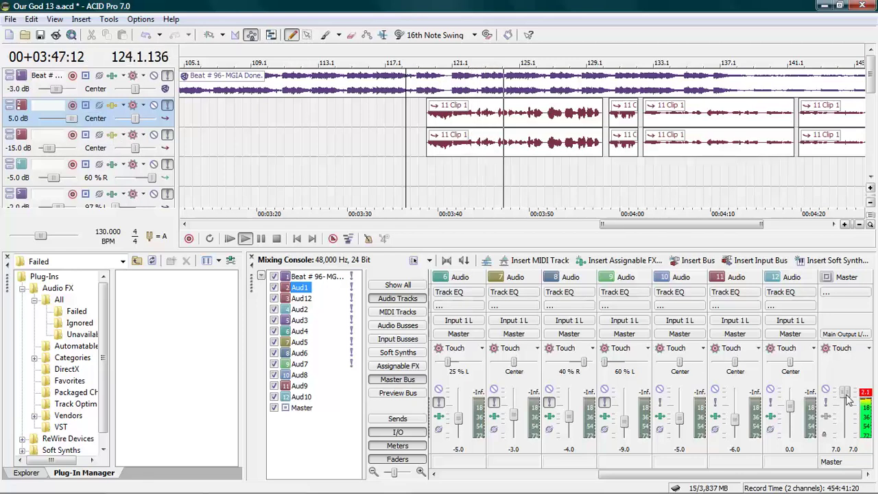
Step: Set the master to 3.0, briefly solo the Beat track, then stop playback
scroll(848, 400, down, 3)
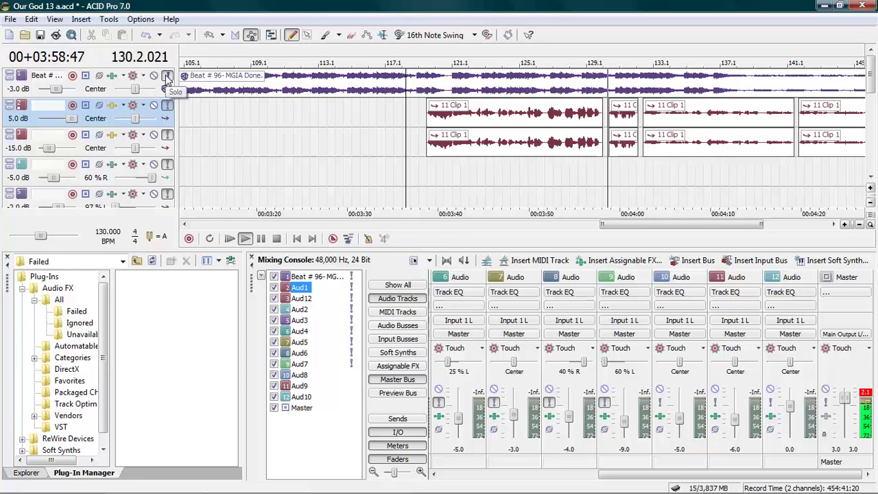
click(167, 77)
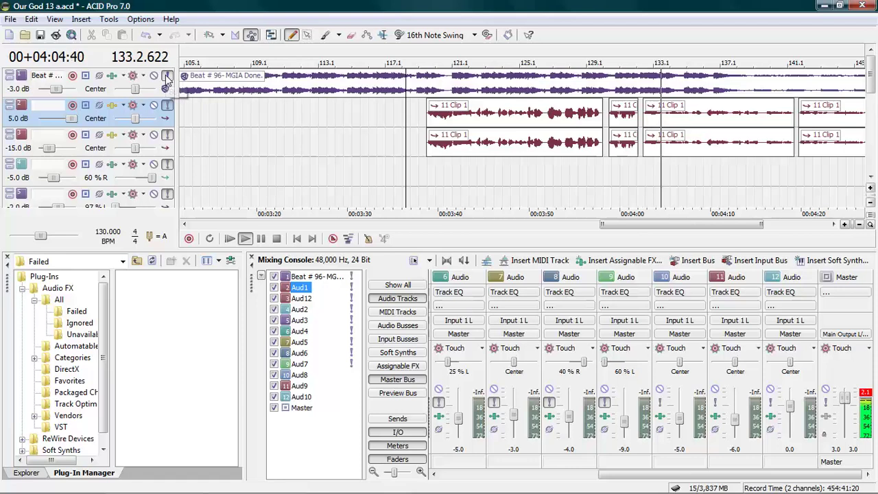
click(168, 77)
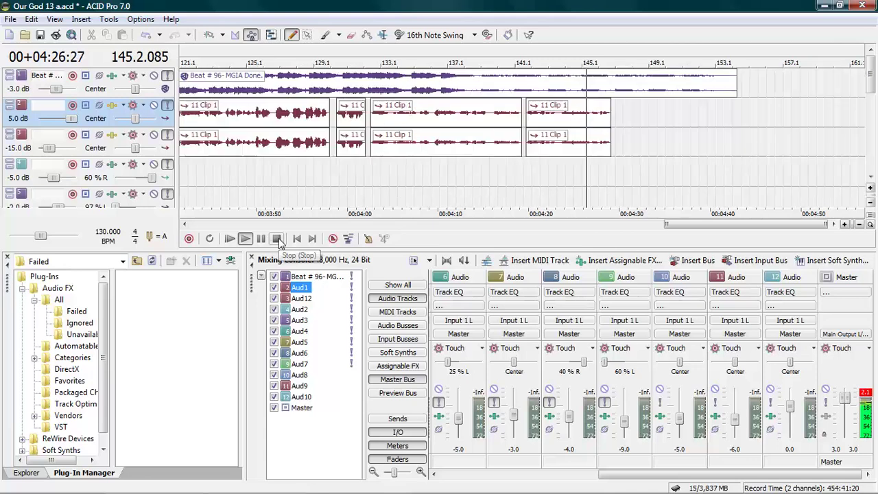
click(278, 240)
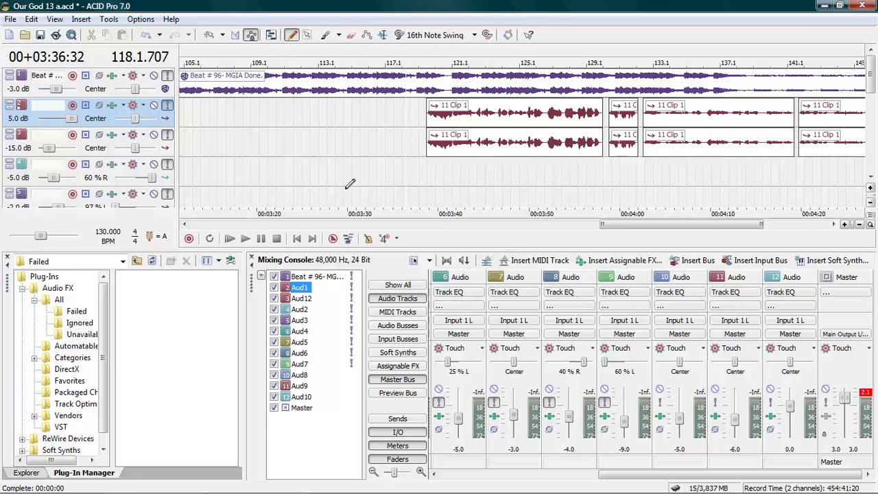
click(112, 134)
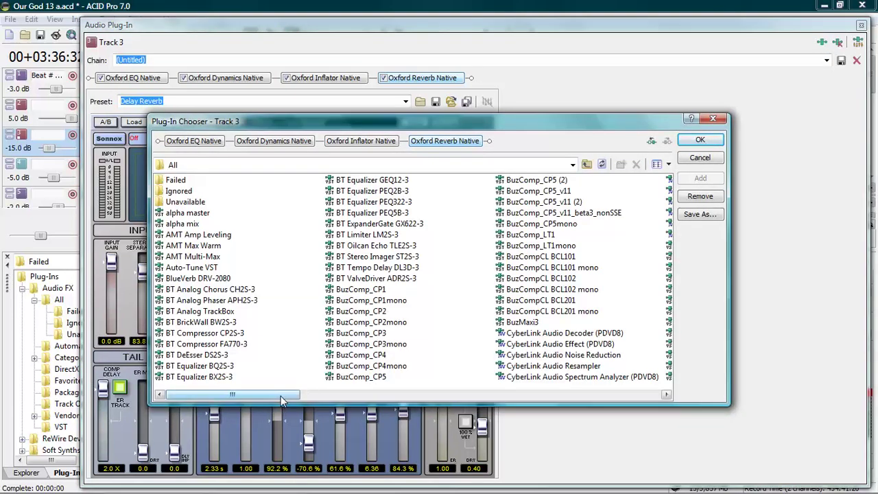
drag(288, 394, 374, 400)
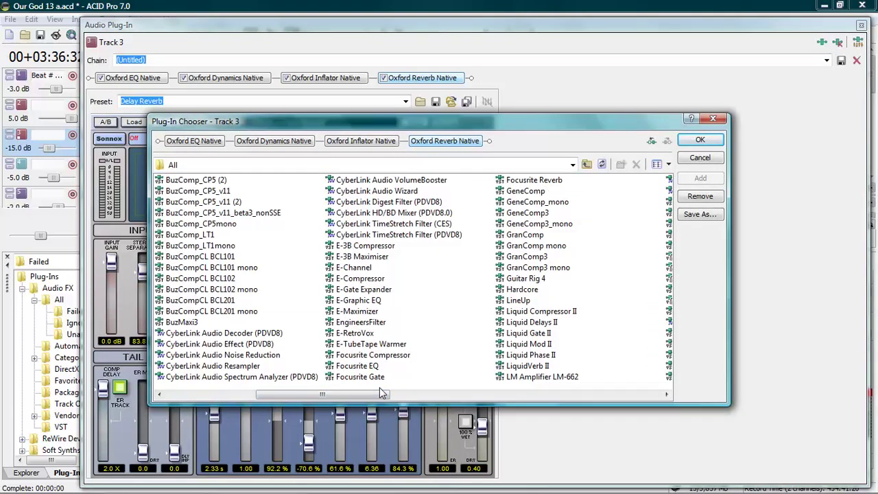
click(700, 158)
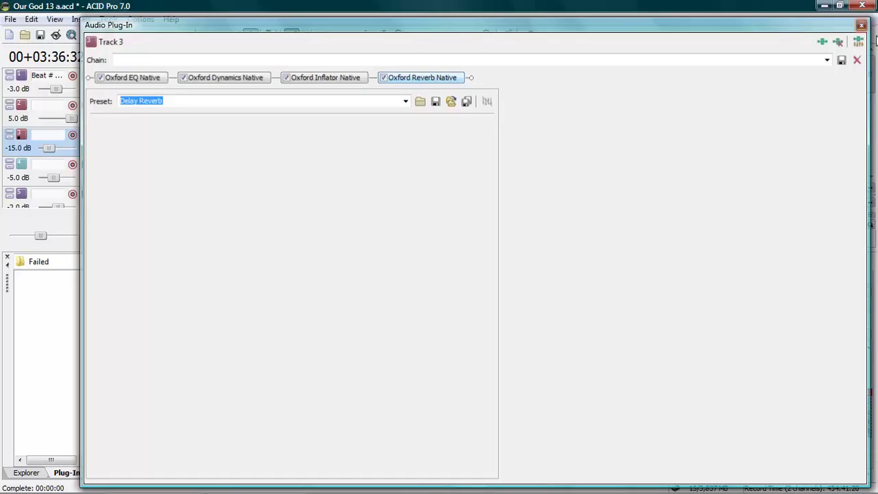
click(875, 41)
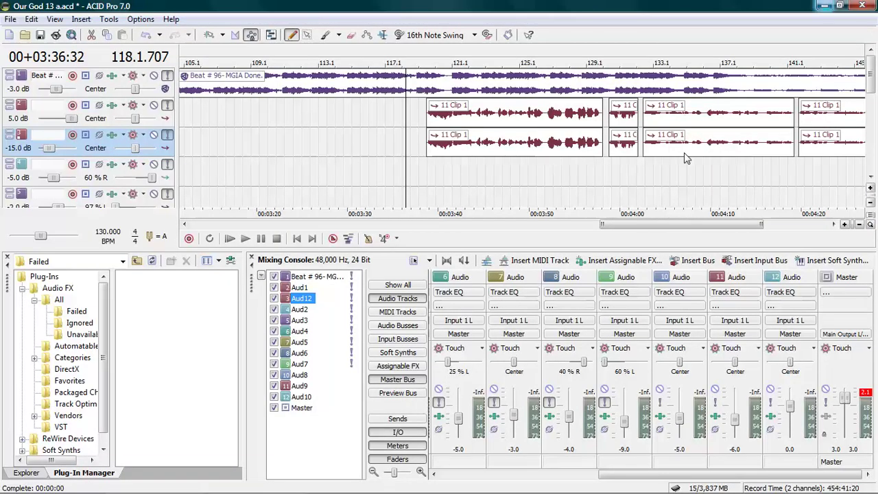
drag(599, 224, 388, 231)
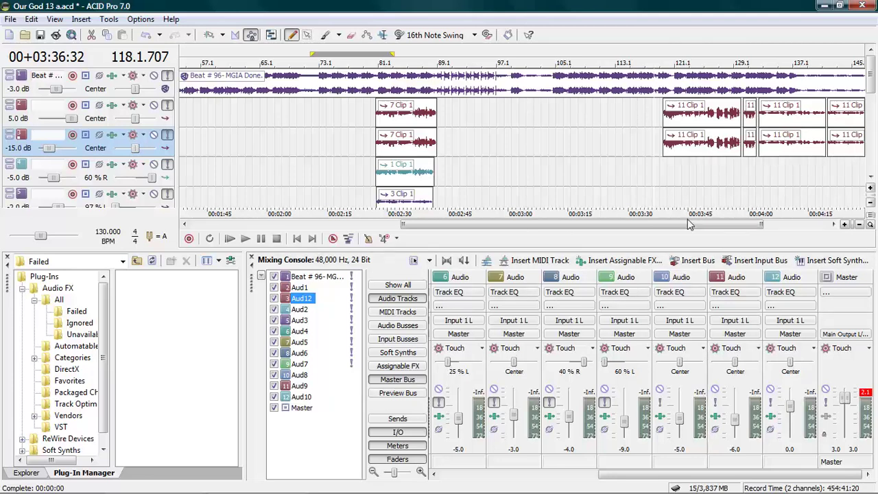
drag(686, 223, 627, 223)
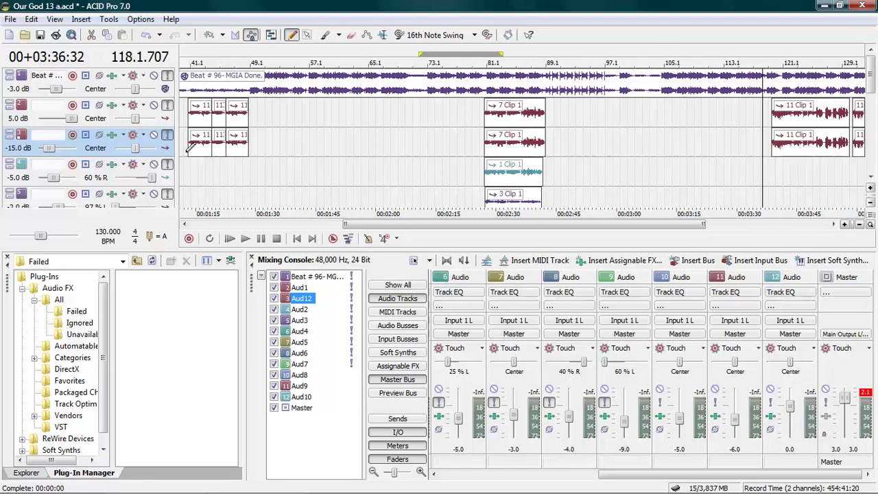
click(112, 107)
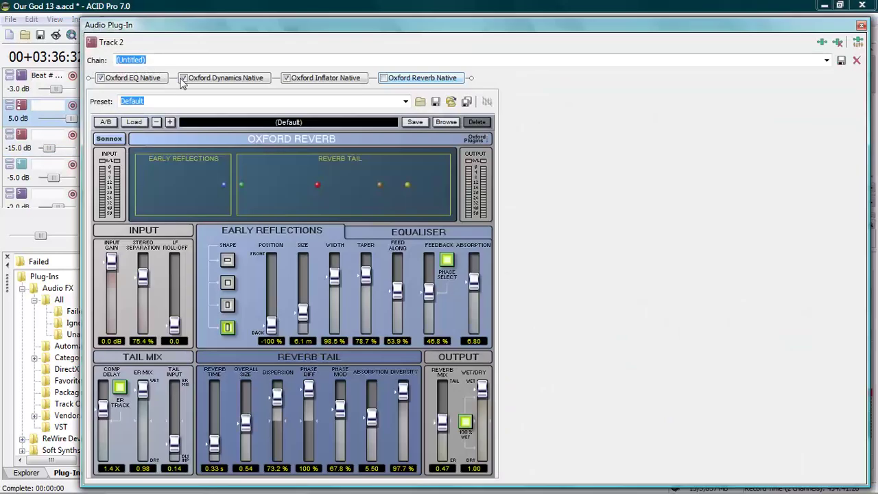
click(861, 25)
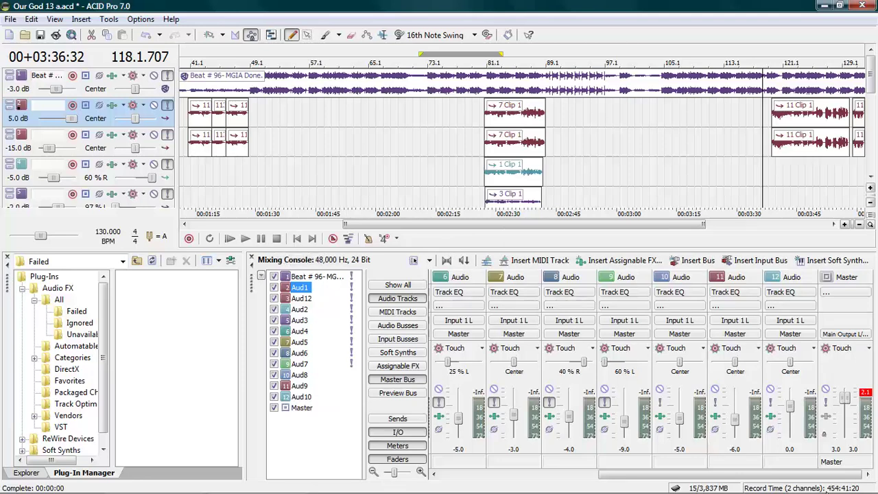
mouse_move(821, 489)
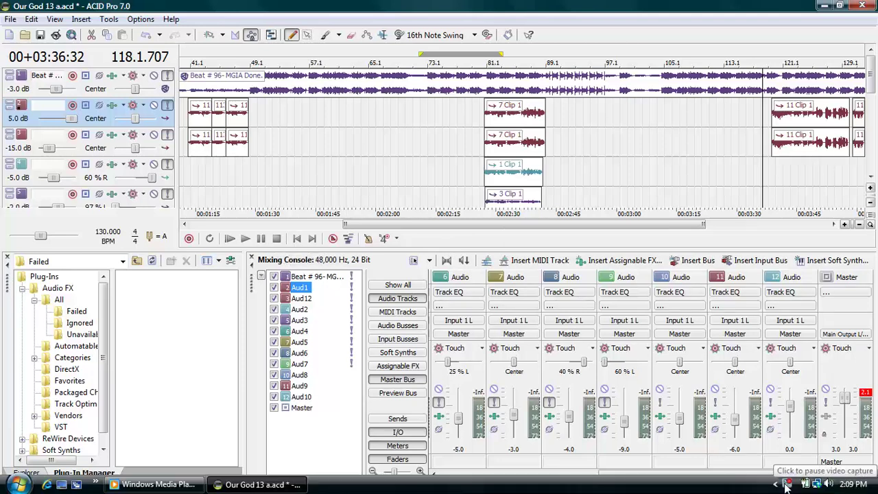